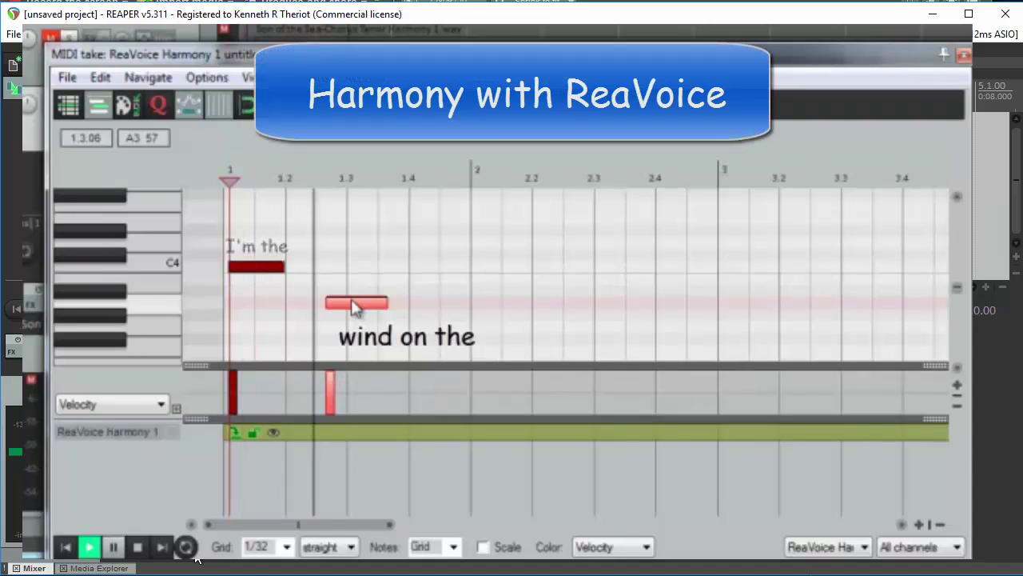
Add an empty Track 1, delete the stray recorded items, and disarm the track for recording
key("space")
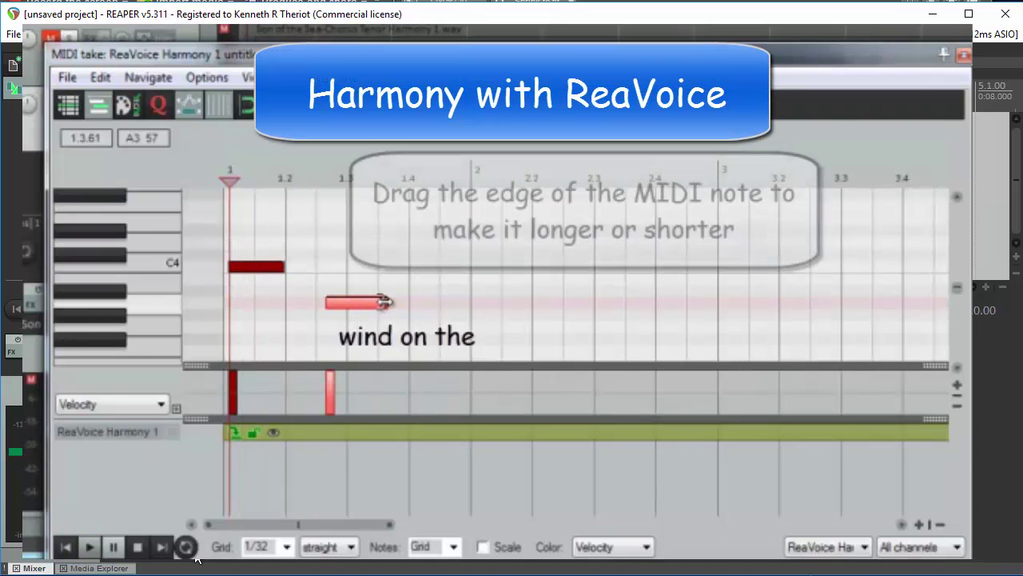
left_click_drag(384, 303, 413, 300)
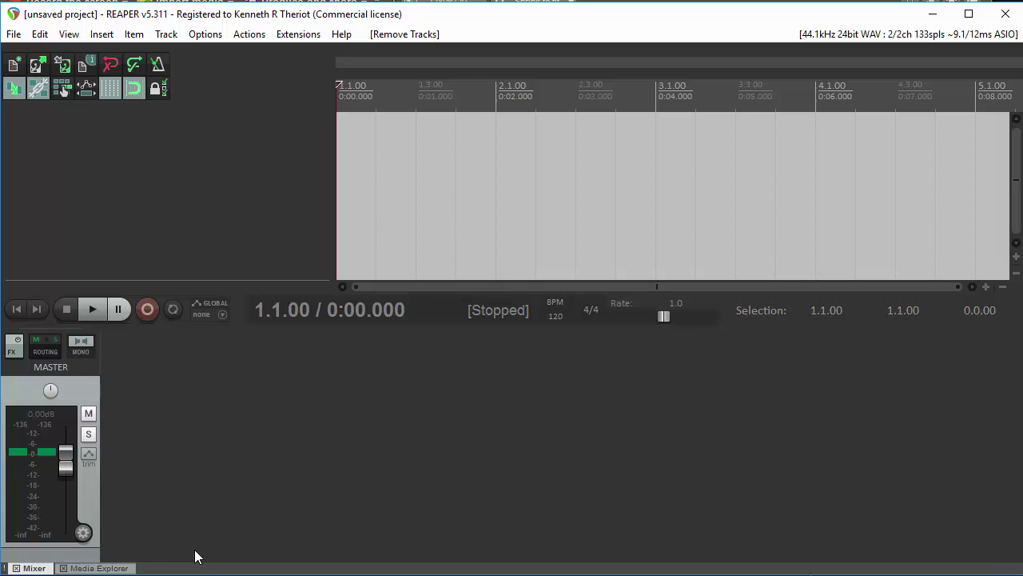
double_click(275, 125)
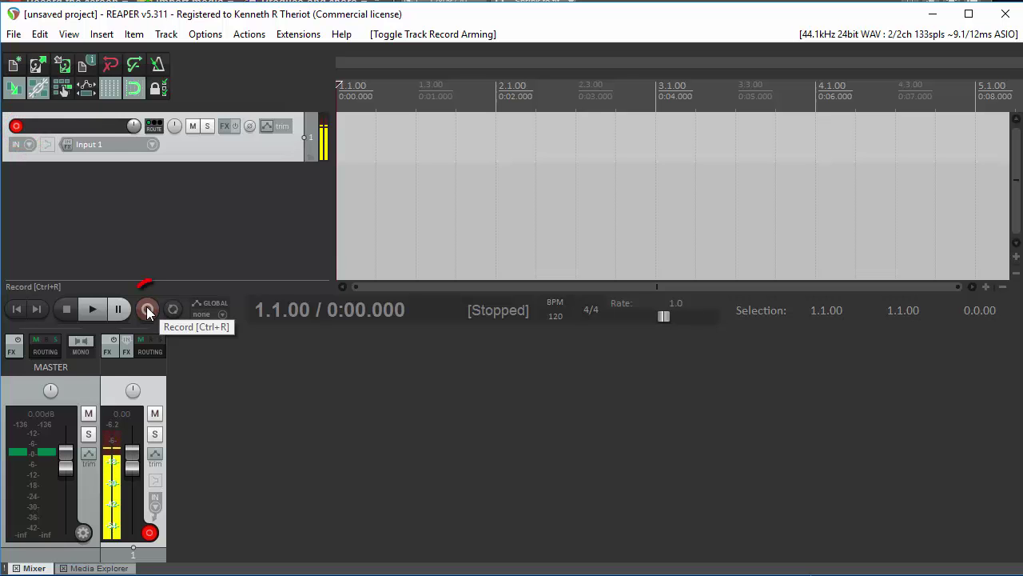
key("Delete")
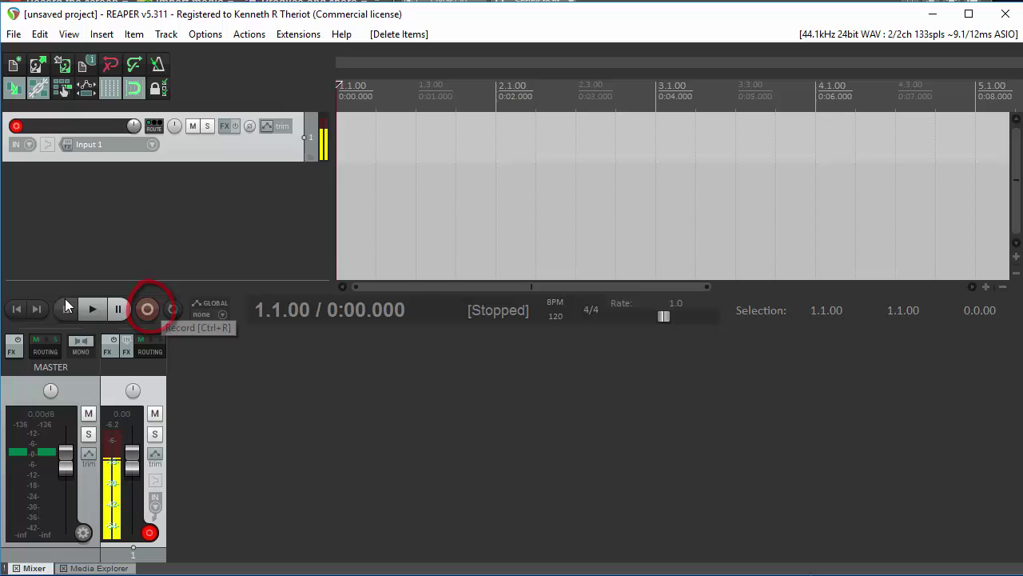
left_click(16, 126)
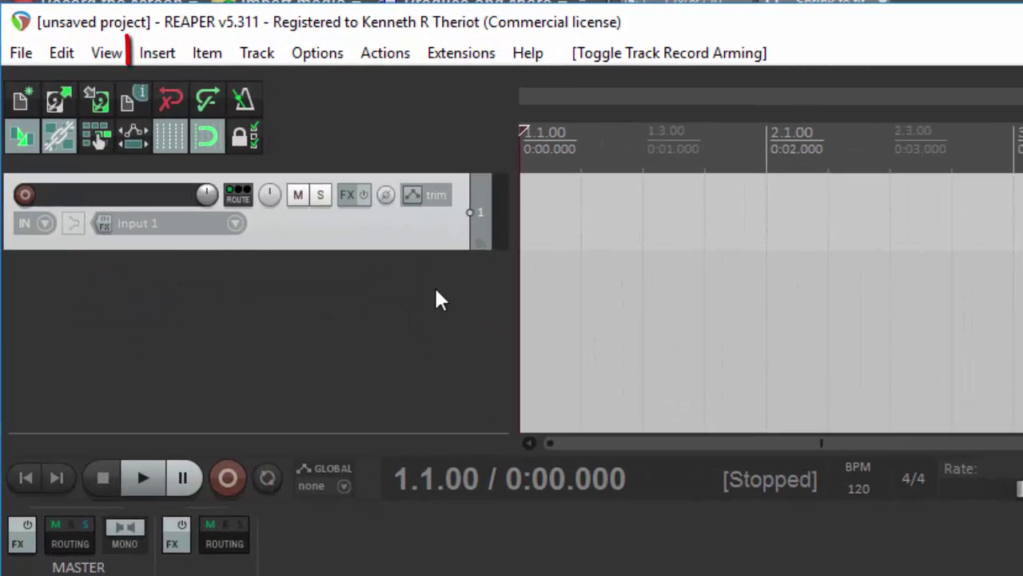
Import ReaTune BoiB.wav from the ReaTune BoiB folder onto track 1
left_click(154, 58)
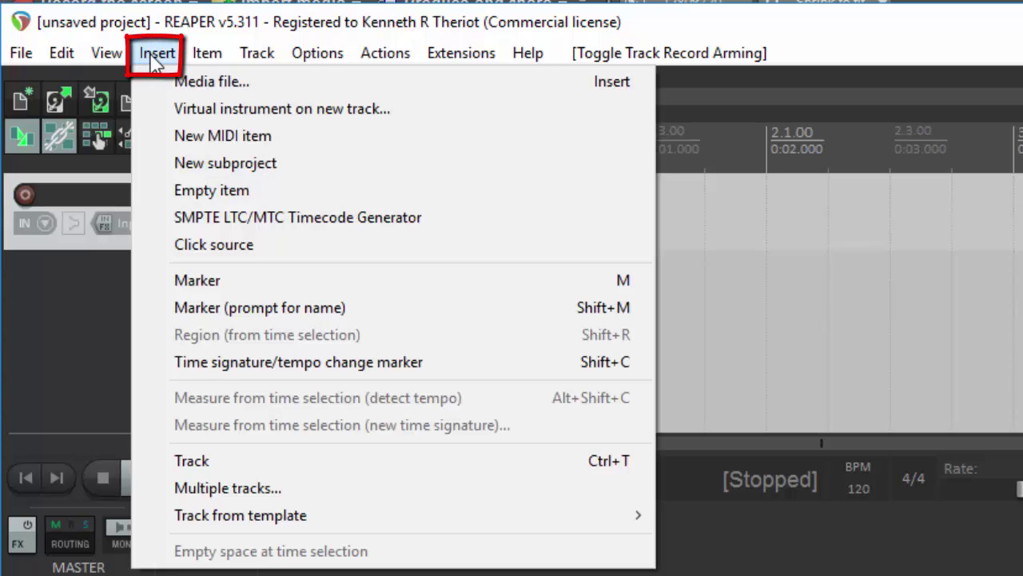
left_click(238, 88)
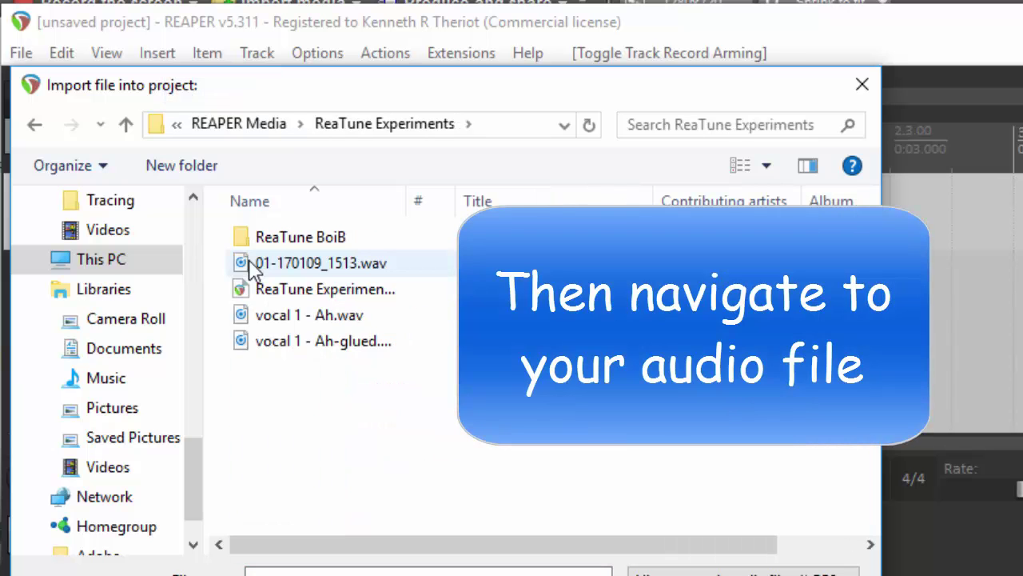
double_click(235, 235)
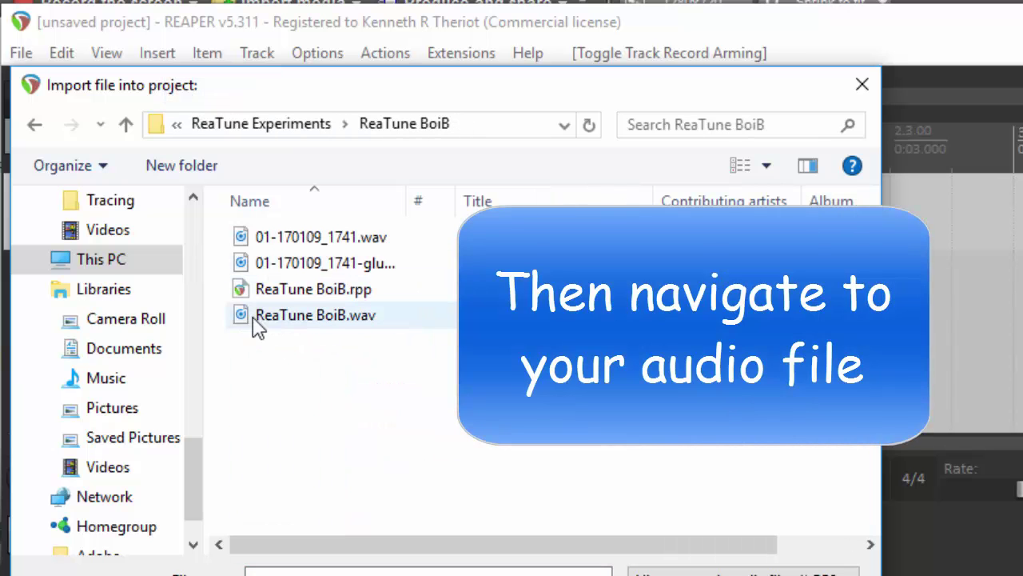
double_click(251, 317)
scroll(561, 298, "down", 5)
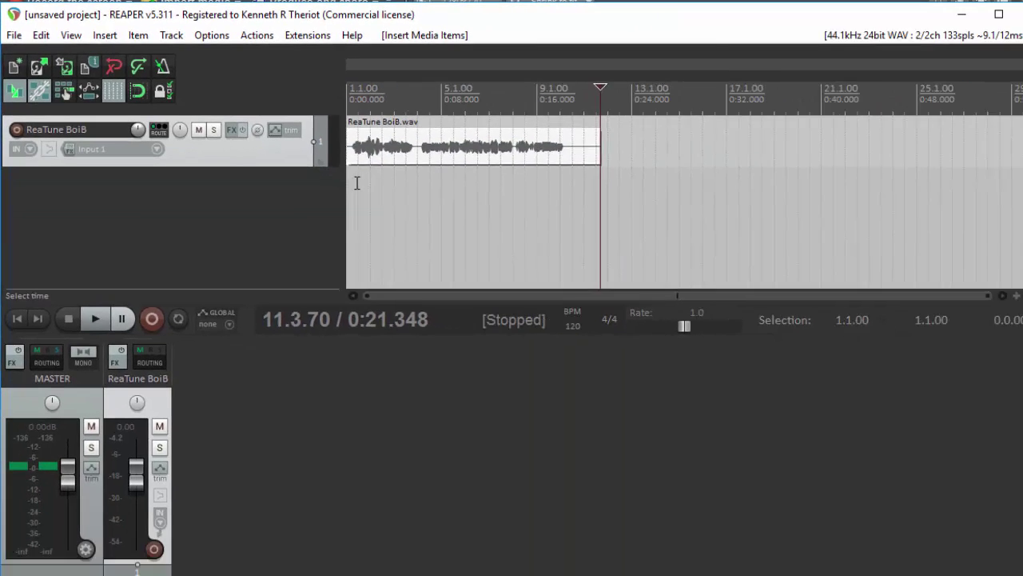
Play back the imported vocal from near its start, then stop
left_click(545, 279)
scroll(573, 282, "up", 3)
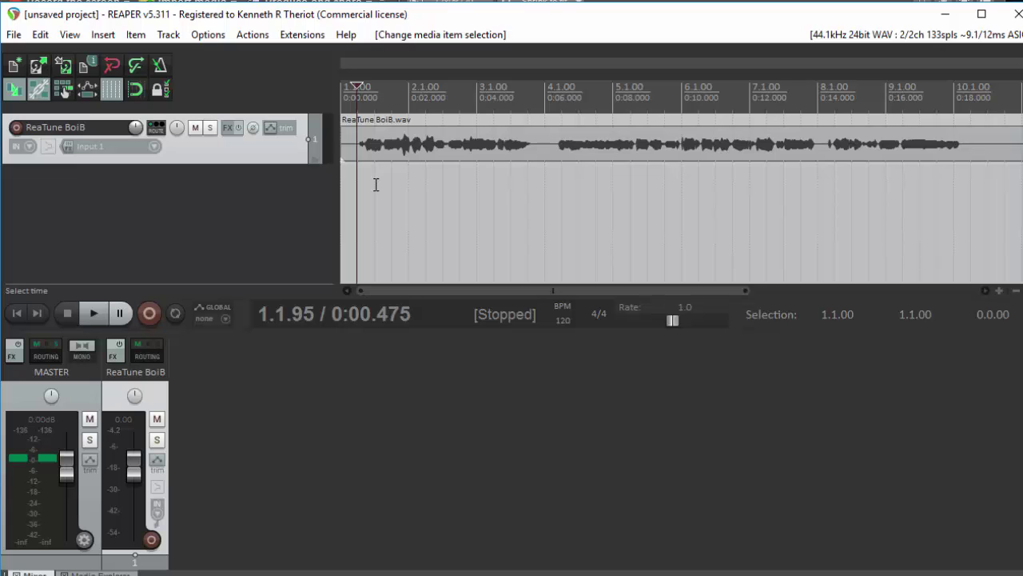
key("space")
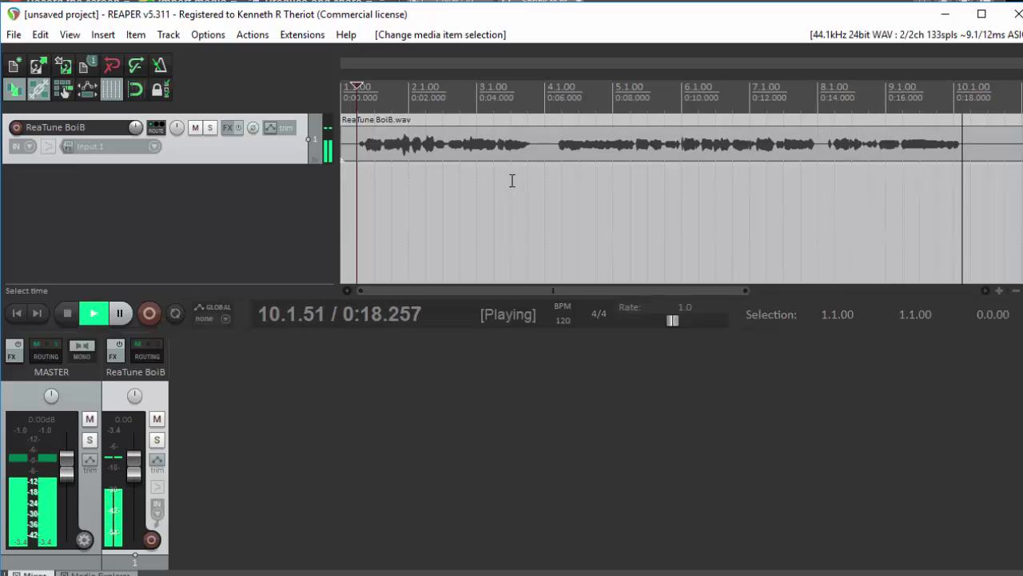
key("space")
scroll(404, 196, "down", 3)
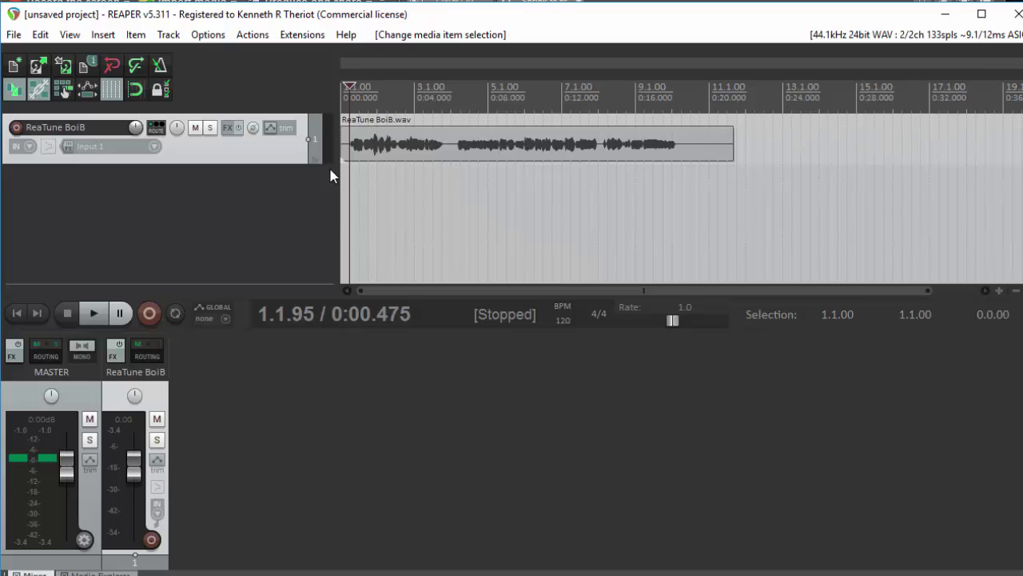
Remove the two extra empty tracks and leave a single empty track 2 below the melody
double_click(206, 185)
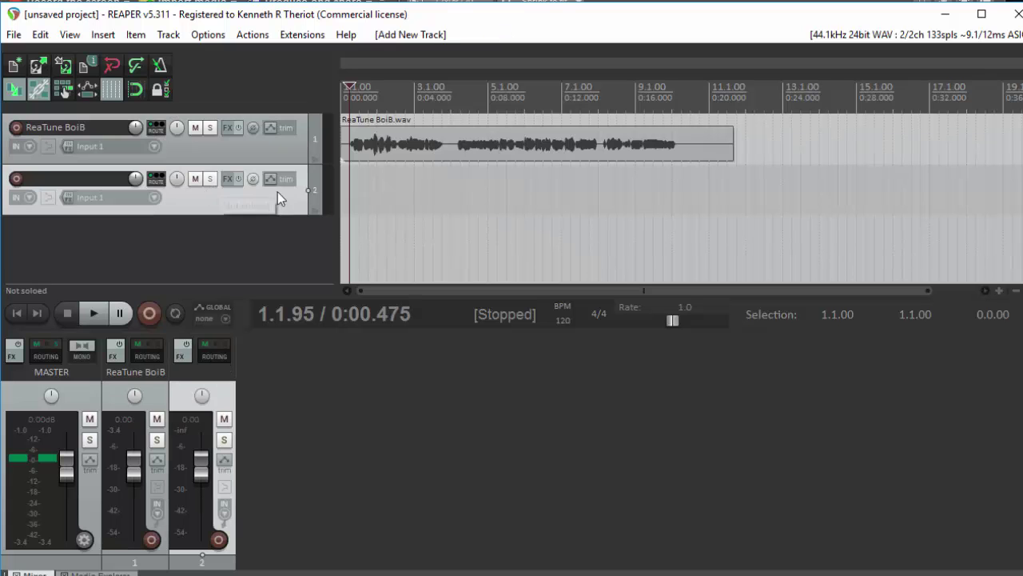
double_click(201, 244)
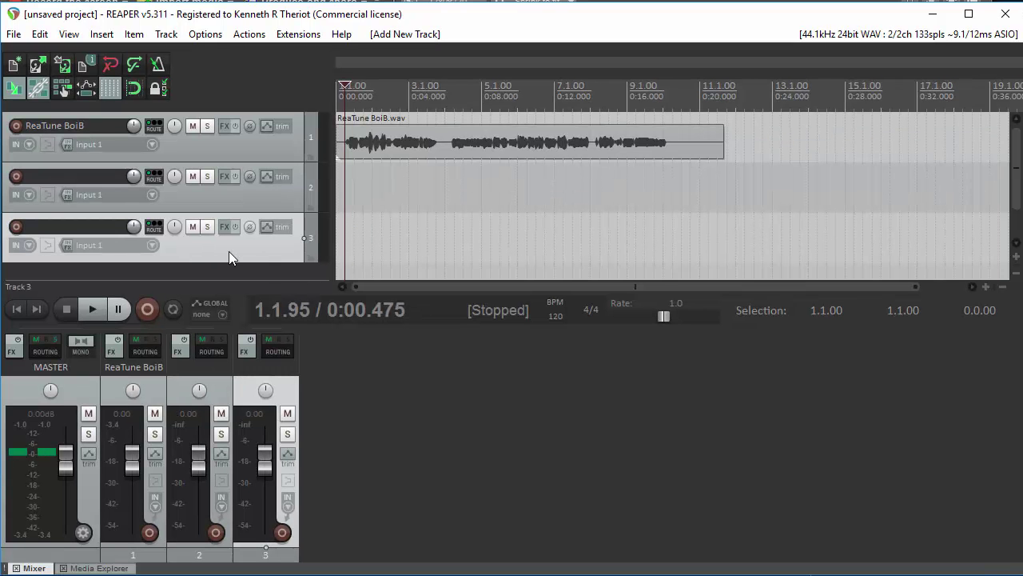
key("Delete")
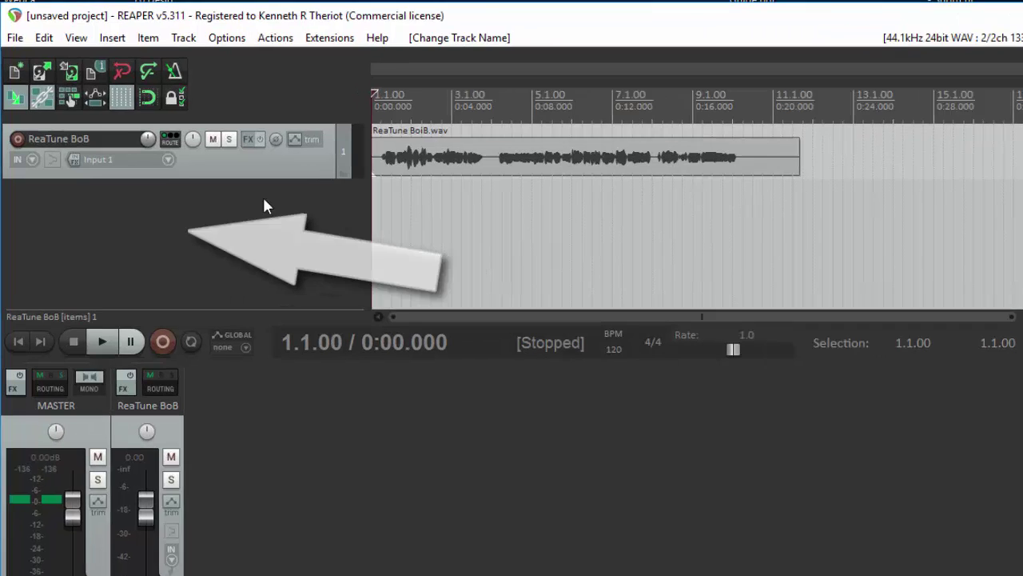
double_click(266, 206)
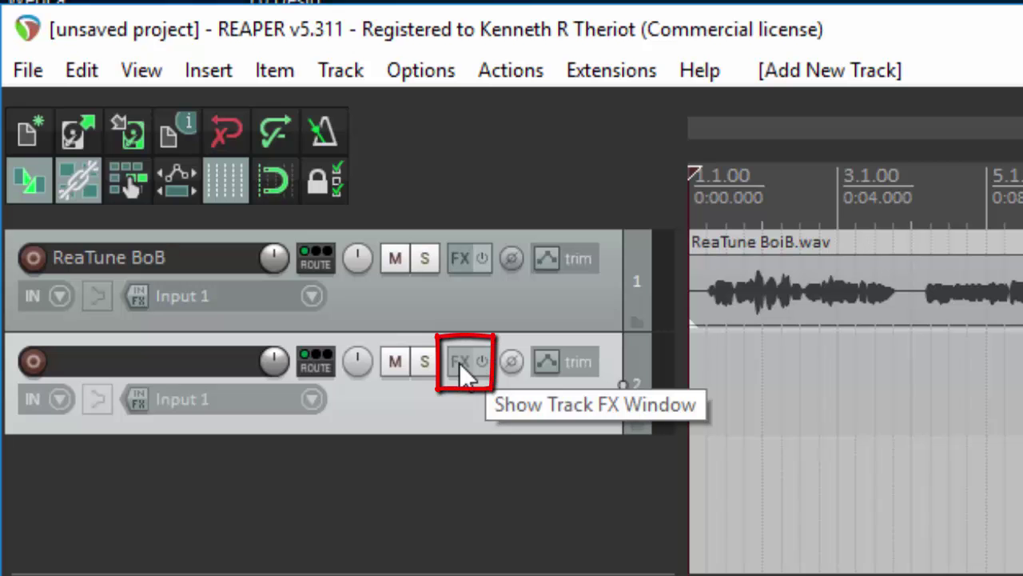
Add Cockos ReaTune to track 2 and set its correction attack time to 20 ms
left_click(459, 362)
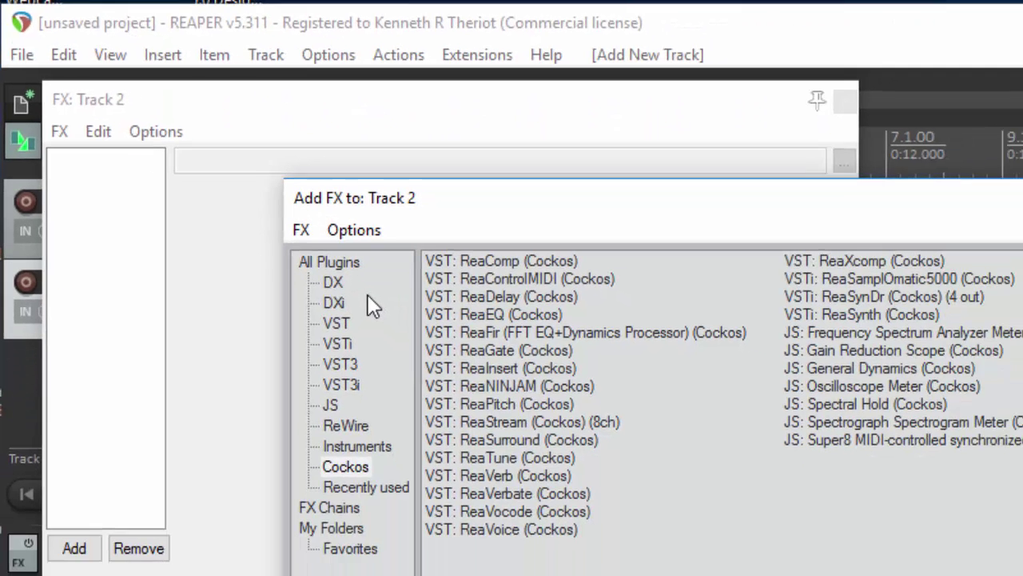
left_click(346, 467)
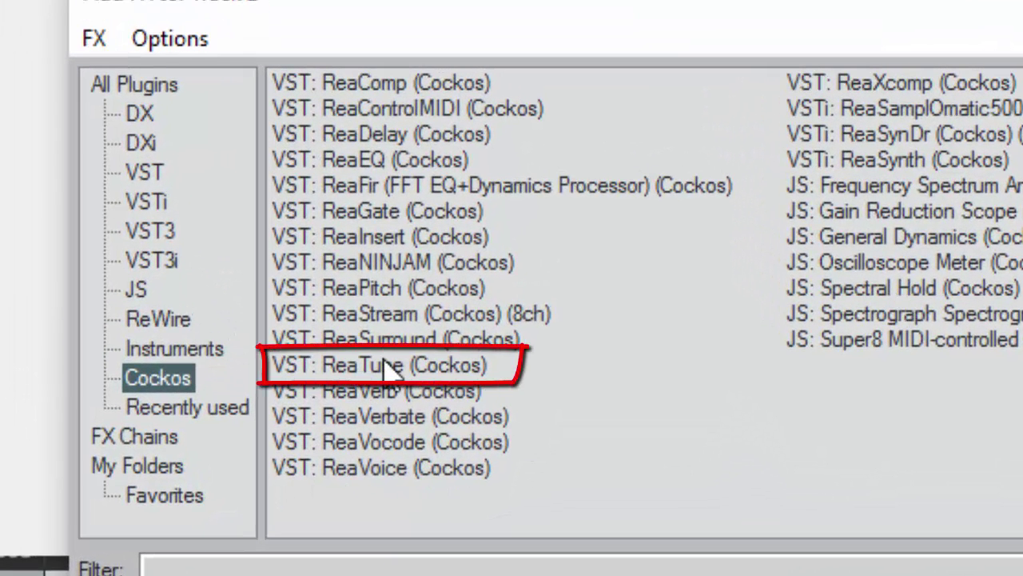
double_click(383, 369)
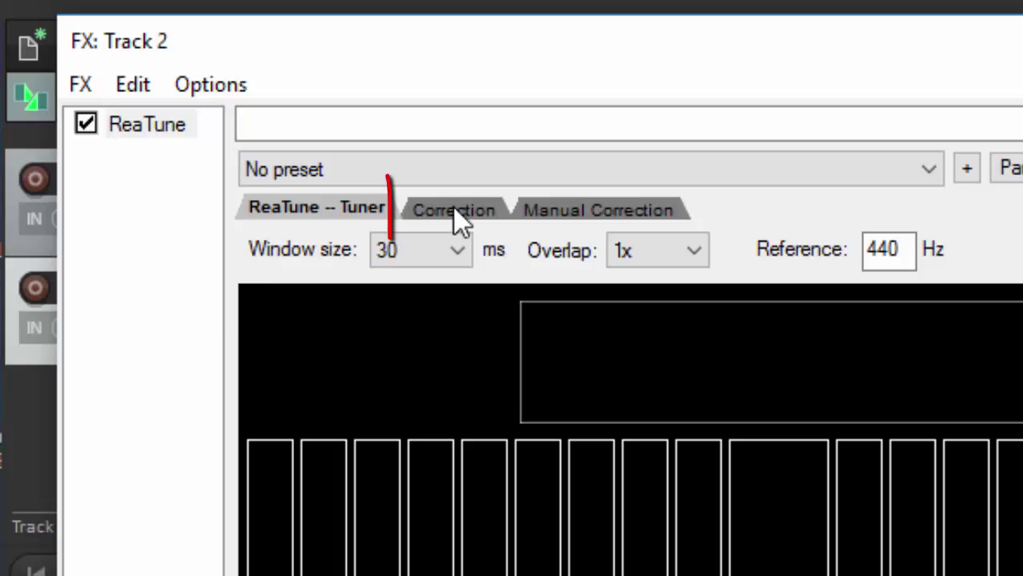
left_click(454, 209)
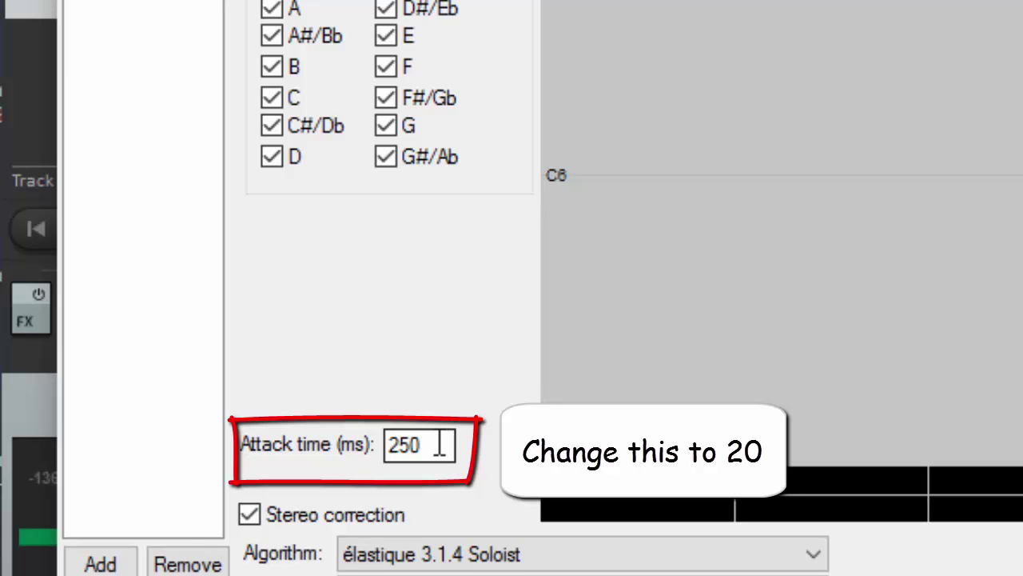
double_click(439, 446)
type("20")
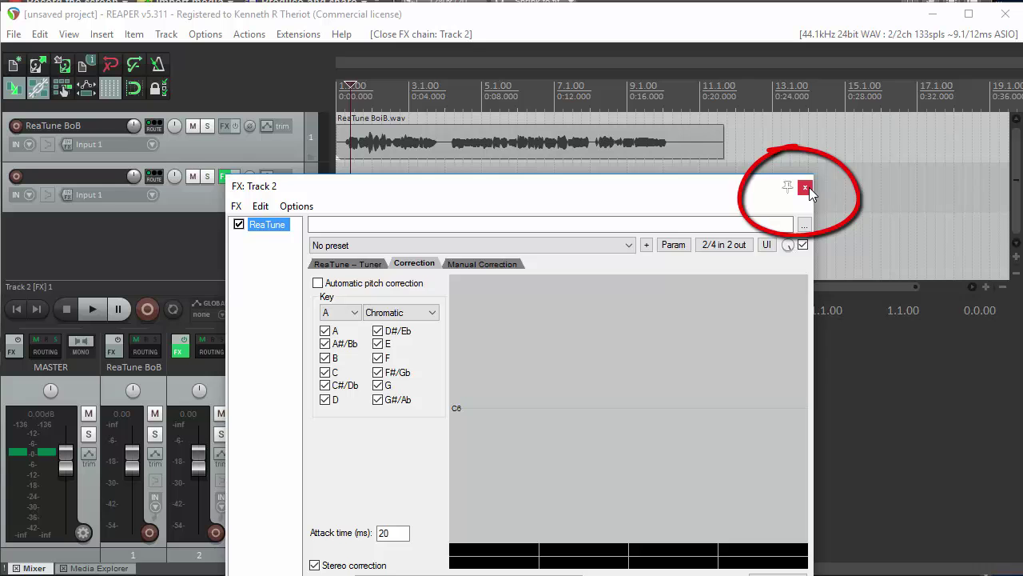
Close the FX window, copy the ReaTune BoiB.wav item onto track 2, and mute track 1
left_click(805, 188)
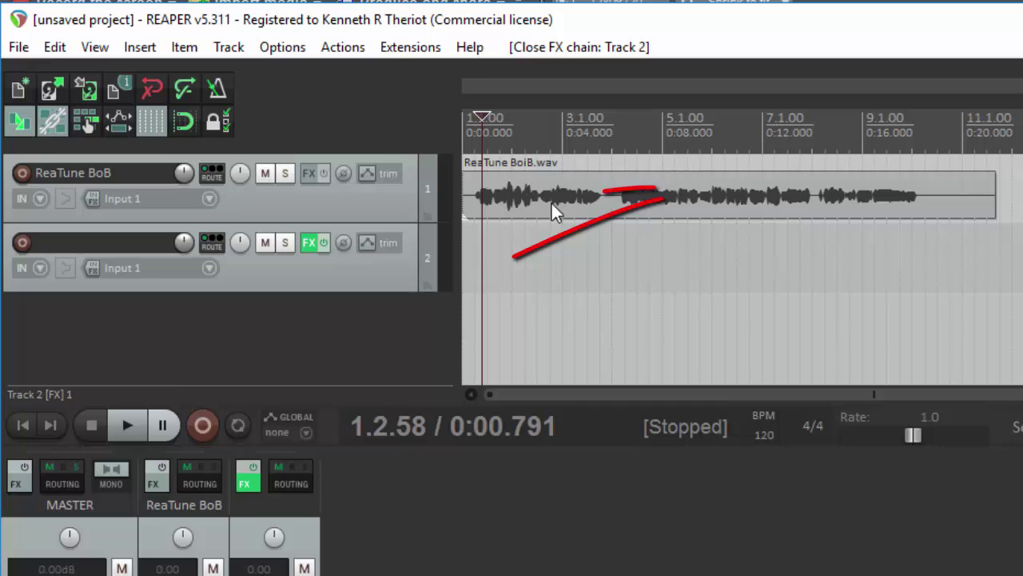
left_click(551, 203)
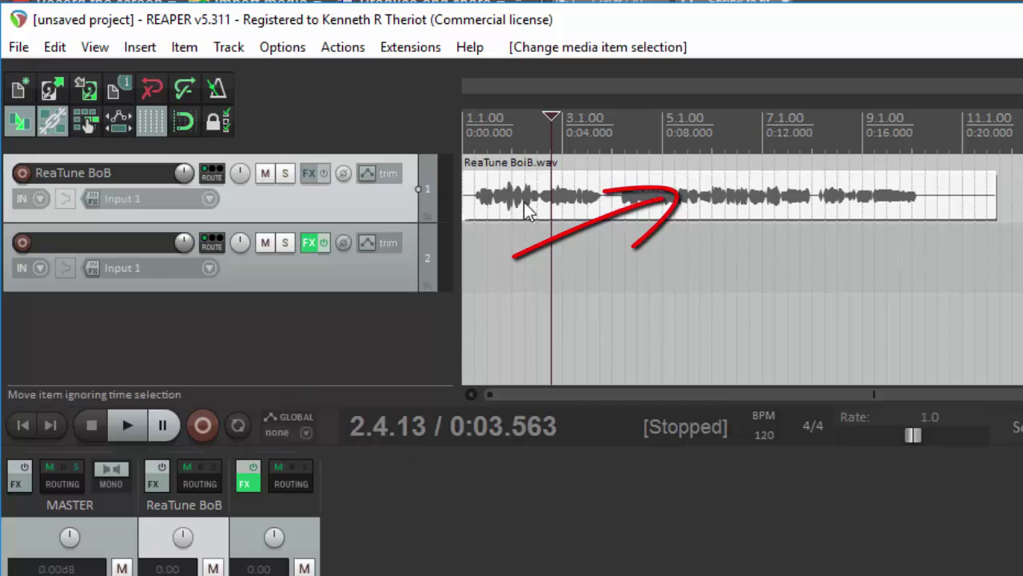
key("ctrl")
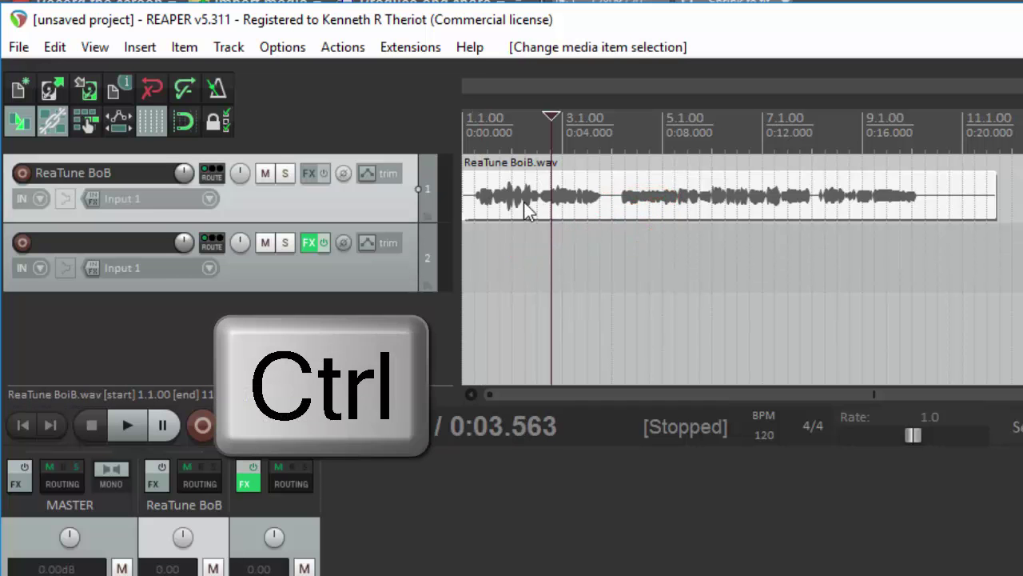
left_click_drag(526, 210, 512, 281)
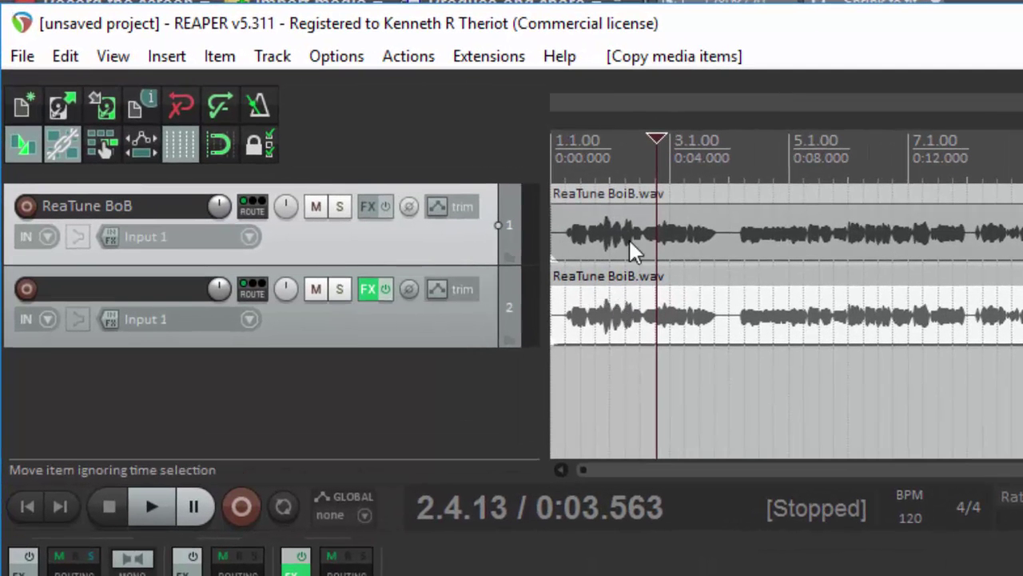
left_click(315, 208)
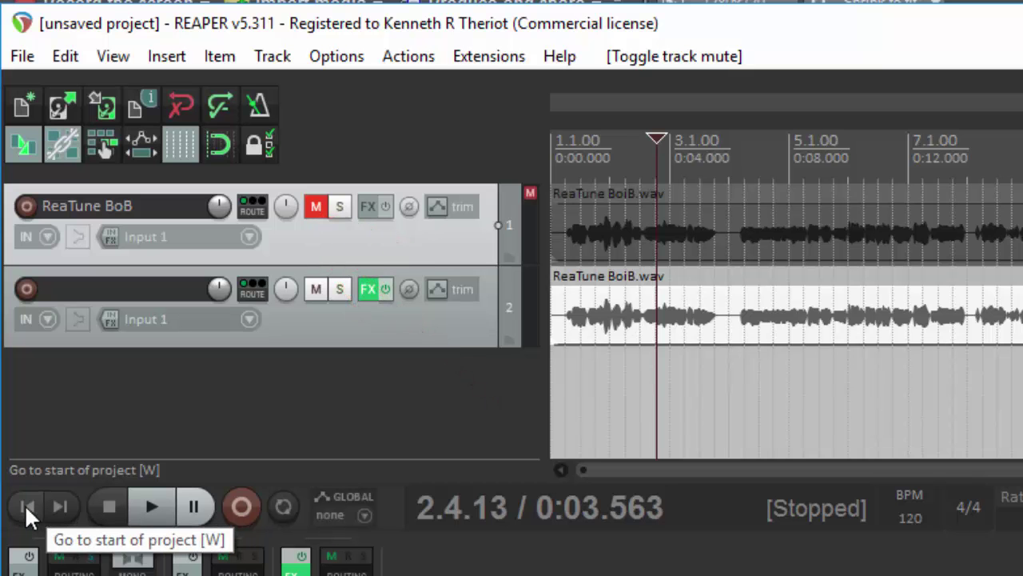
Play track 2 from the start in ReaTune's Manual Correction view, tracing pitch from D3 to C4
left_click(25, 504)
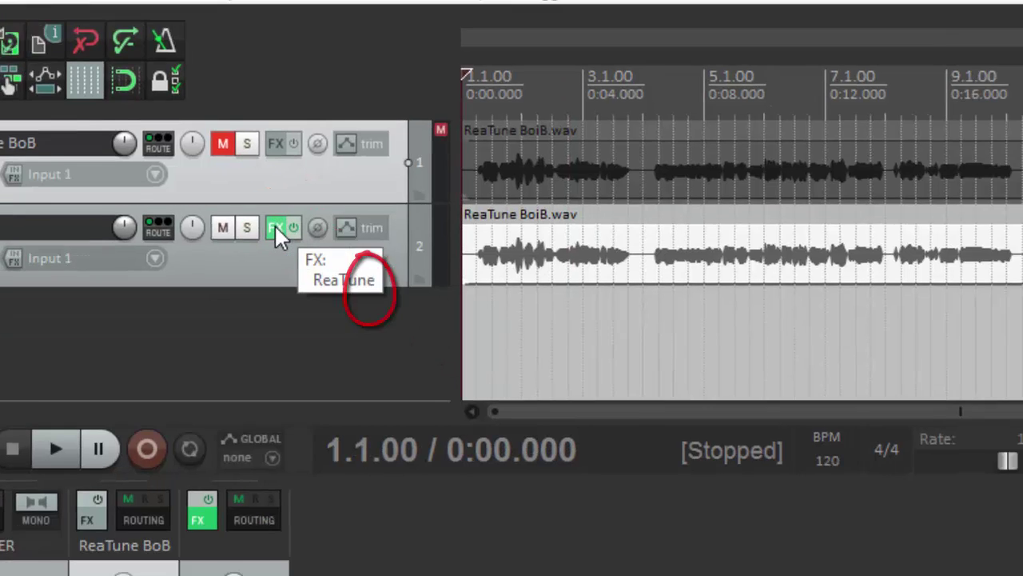
left_click(366, 290)
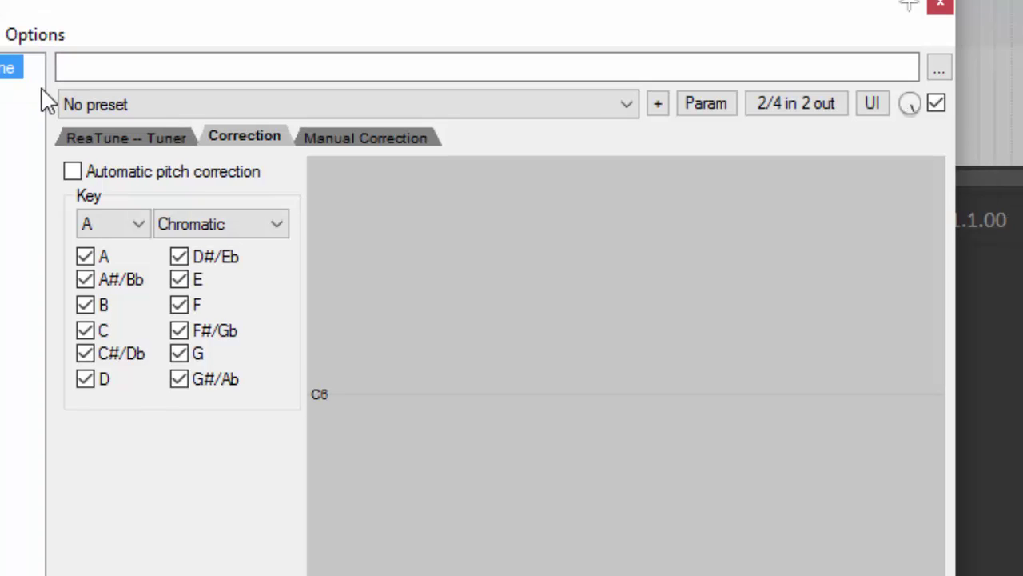
left_click(394, 141)
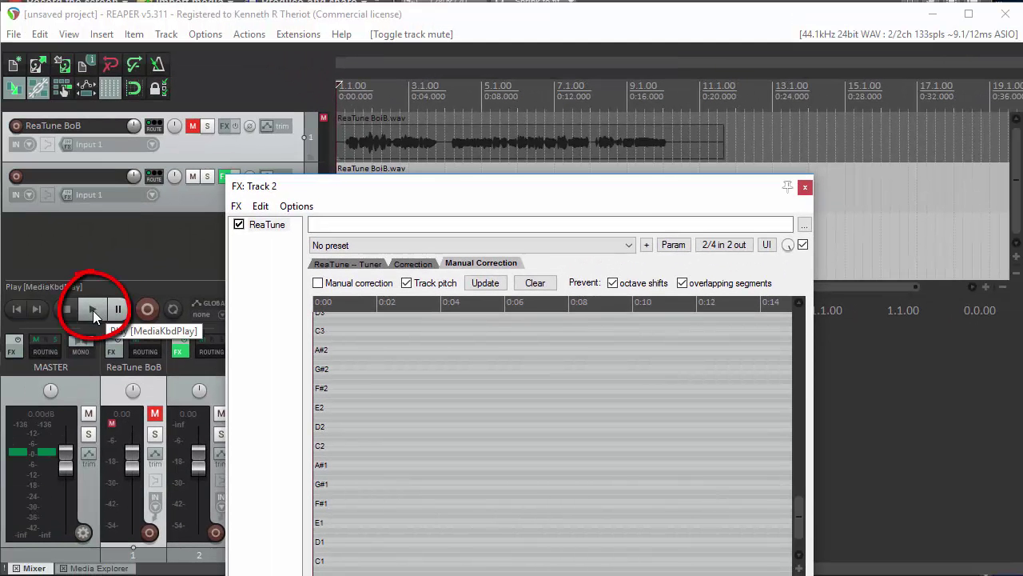
left_click(93, 310)
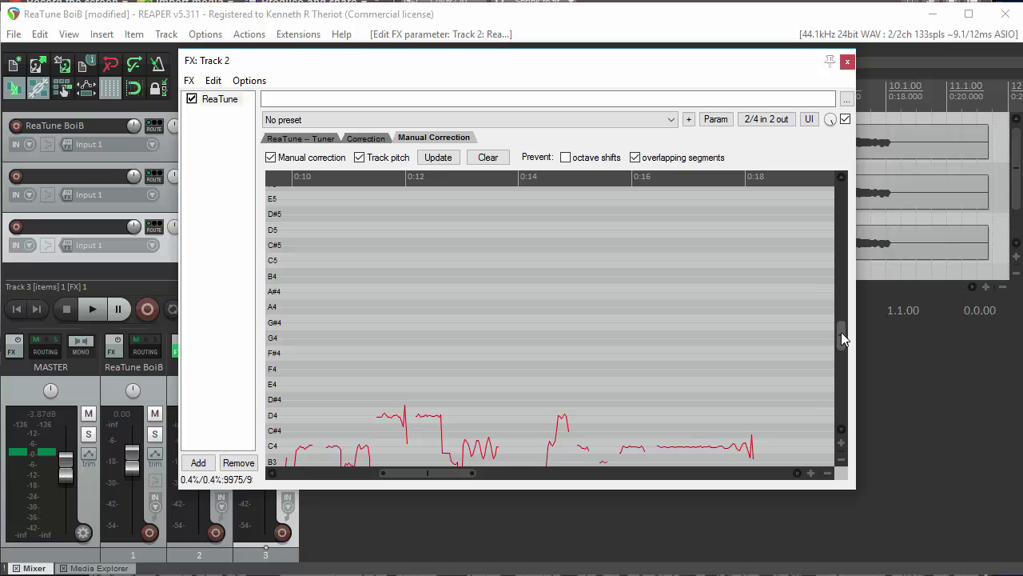
left_click_drag(841, 332, 839, 344)
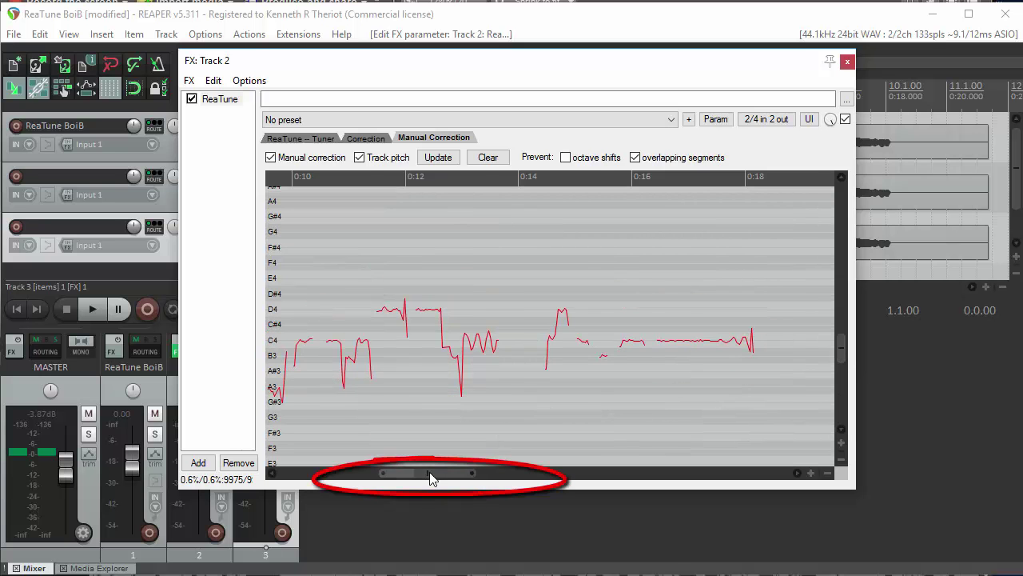
mouse_move(432, 475)
left_mouse_down()
mouse_move(334, 488)
mouse_move(344, 490)
left_mouse_up()
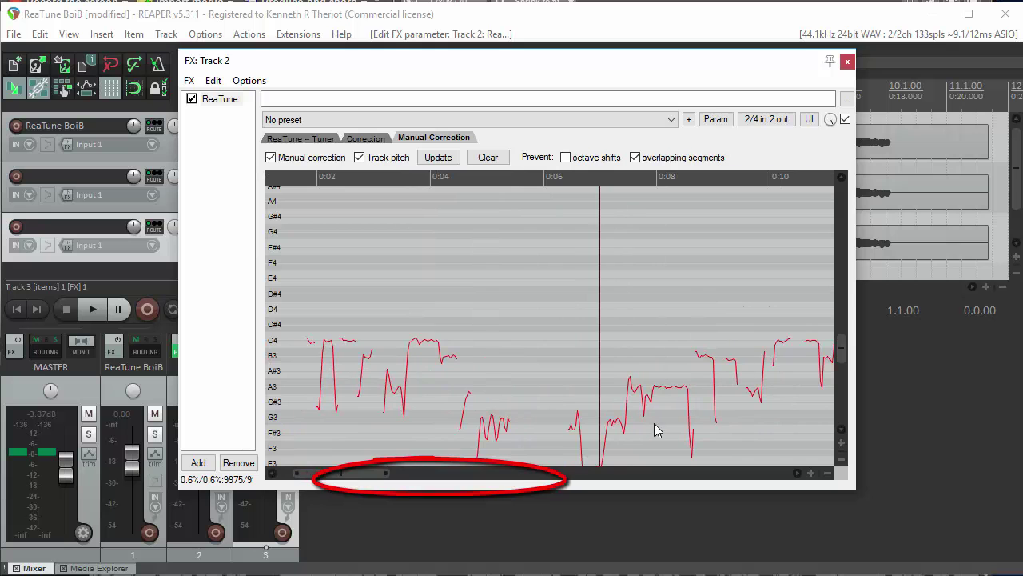
left_click_drag(842, 352, 843, 372)
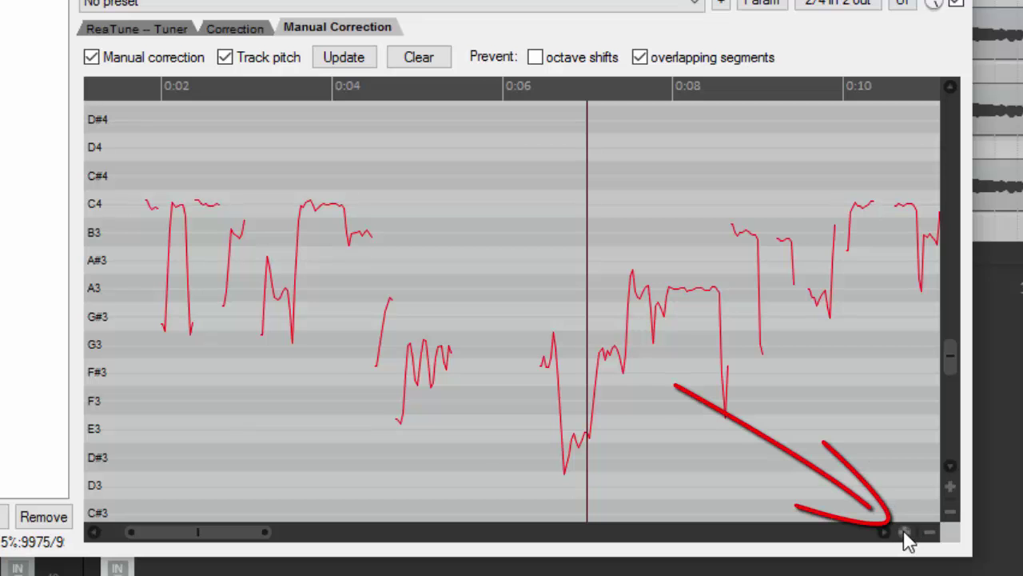
Zoom in, turn on manual correction, turn off pitch tracking, then draw and erase a test D4 segment
left_click(906, 532)
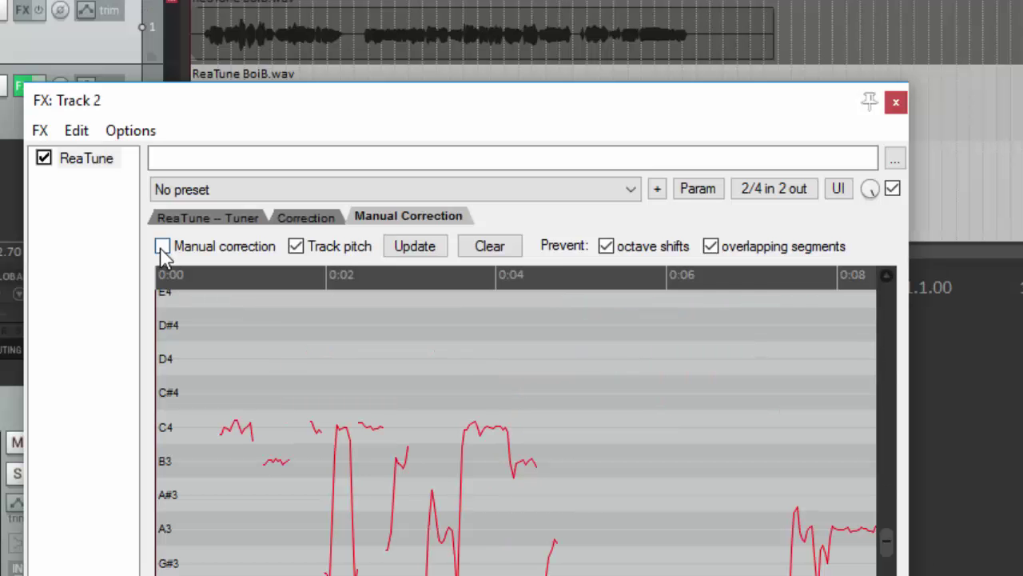
left_click(162, 246)
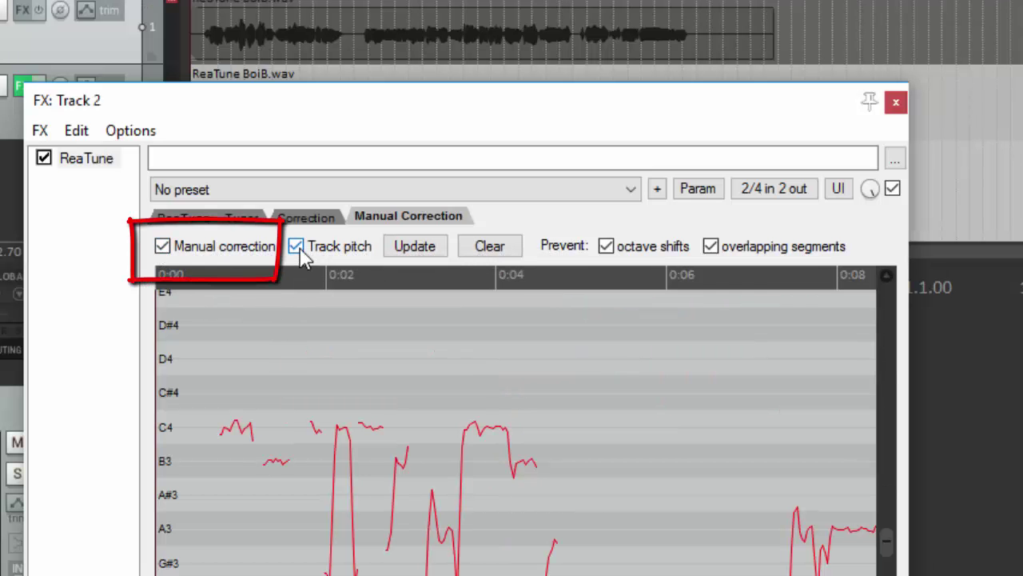
left_click(298, 248)
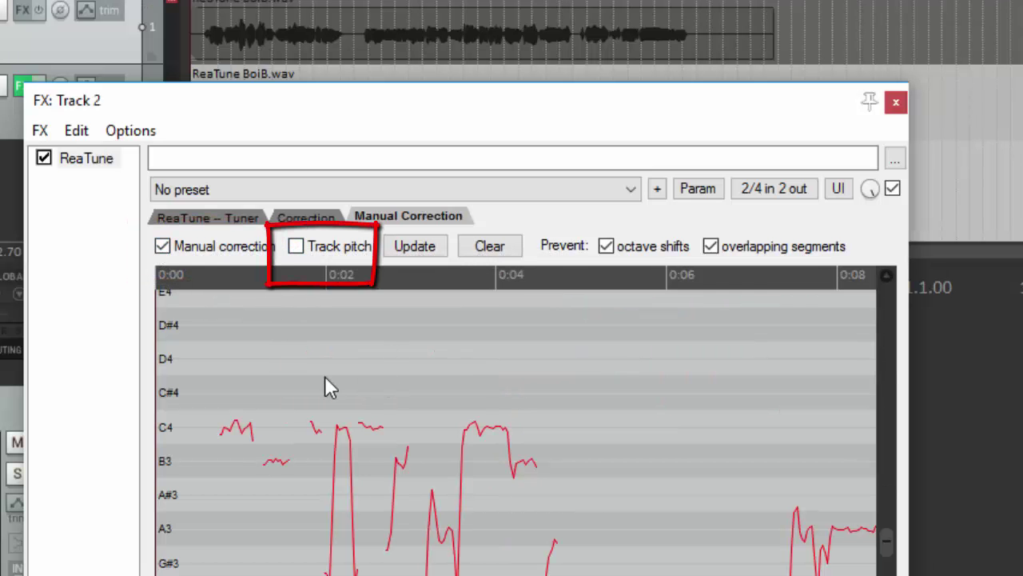
left_click_drag(216, 369, 388, 362)
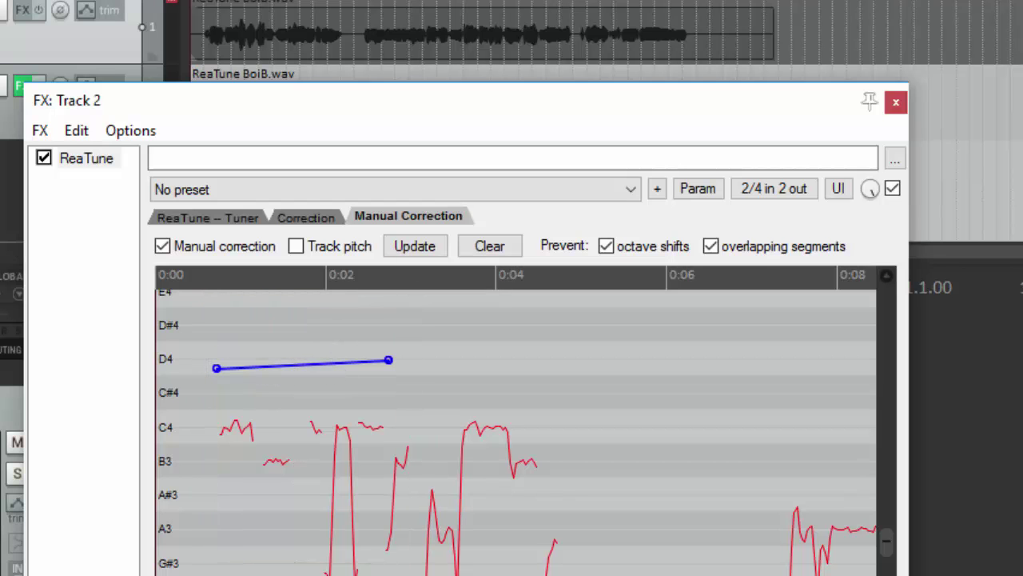
key("space")
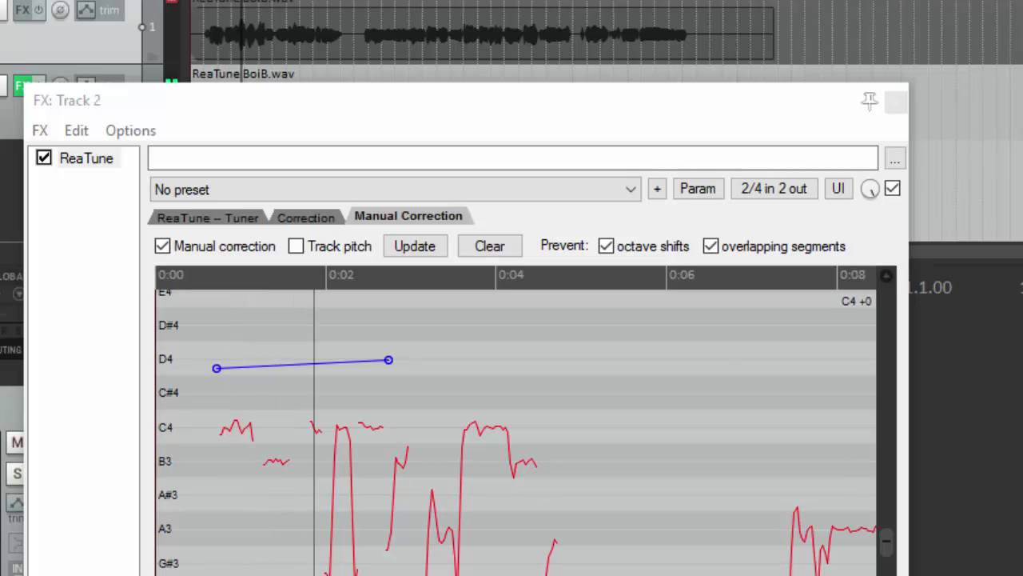
key("space")
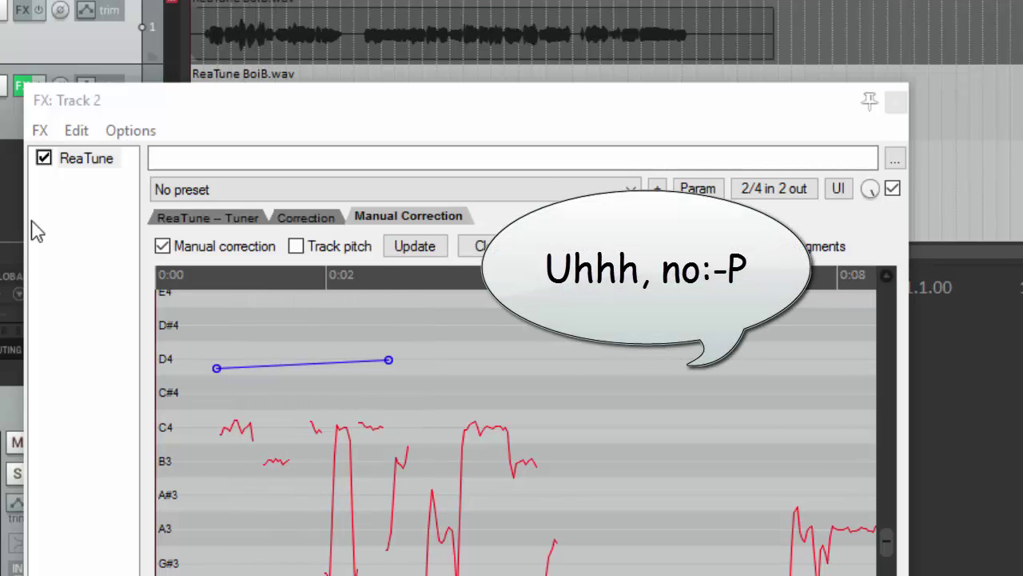
left_click(388, 359)
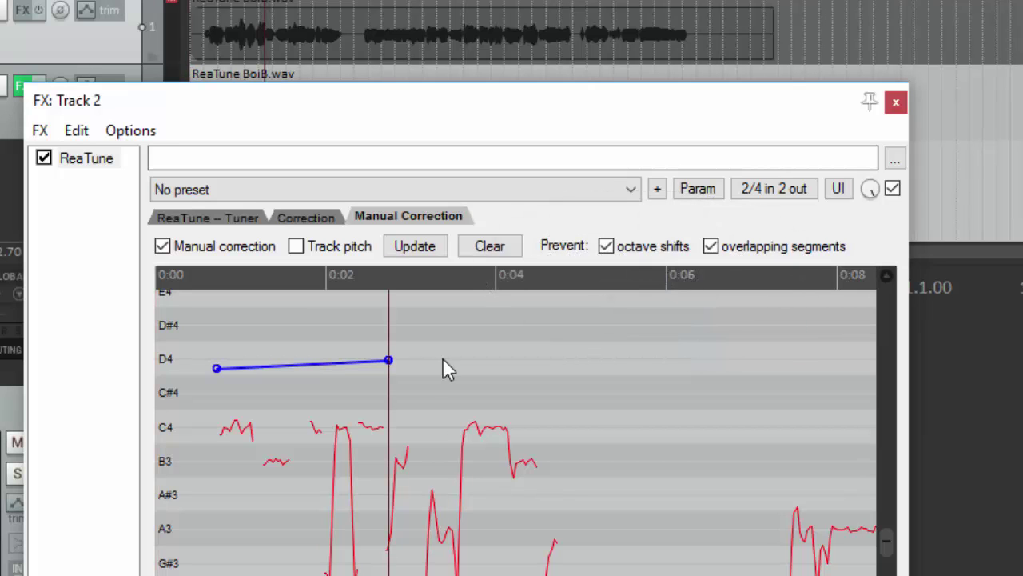
right_click(387, 357)
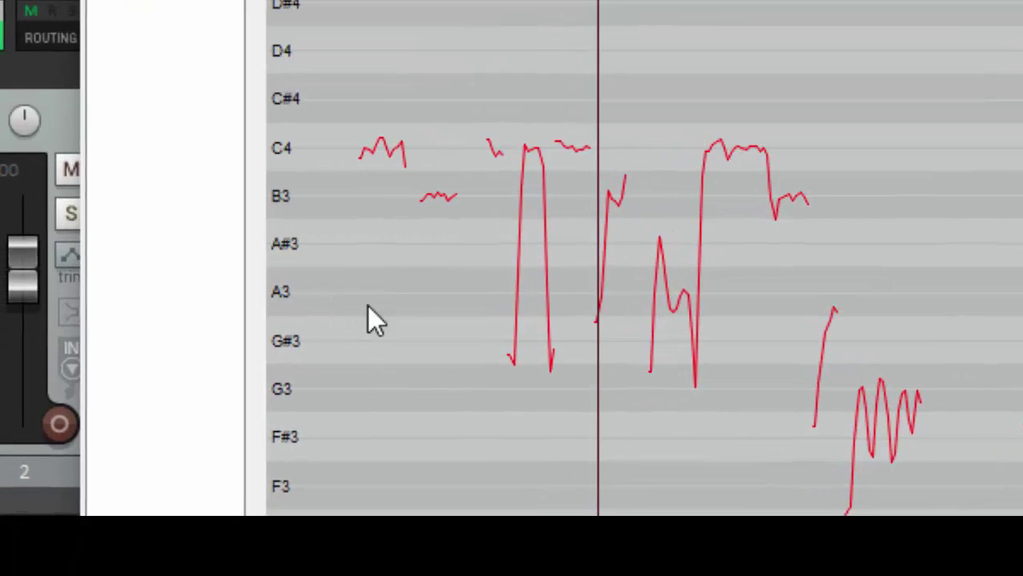
Draw an A3 then a G3 harmony note, auditioning them and keeping the second note at G3
left_click_drag(339, 293, 412, 293)
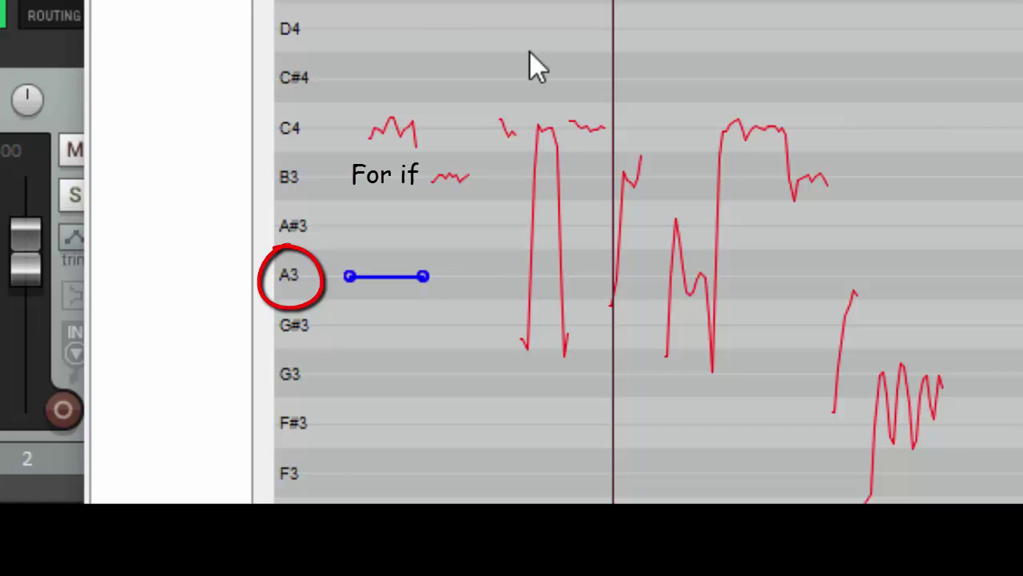
left_click(322, 22)
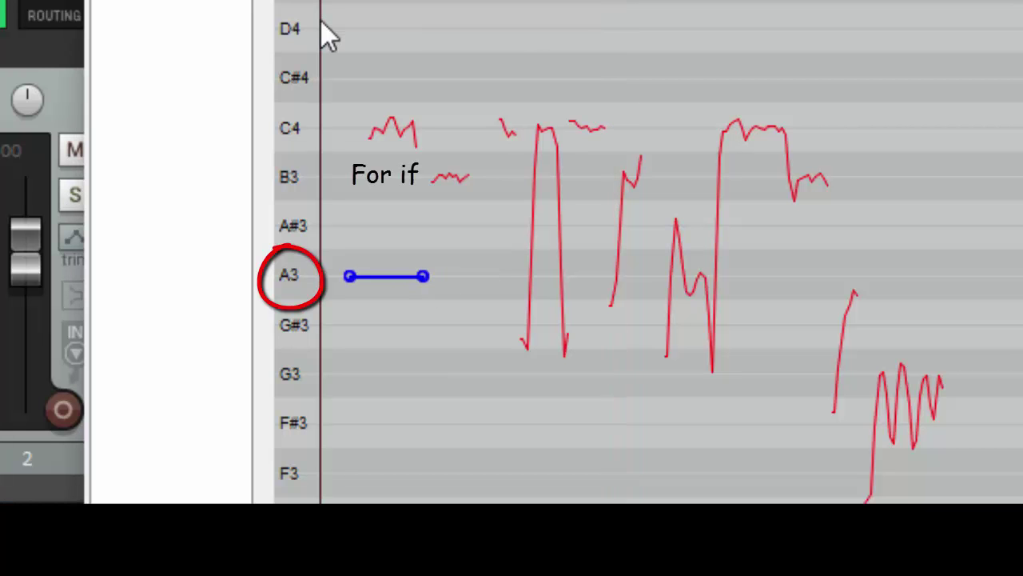
key("space")
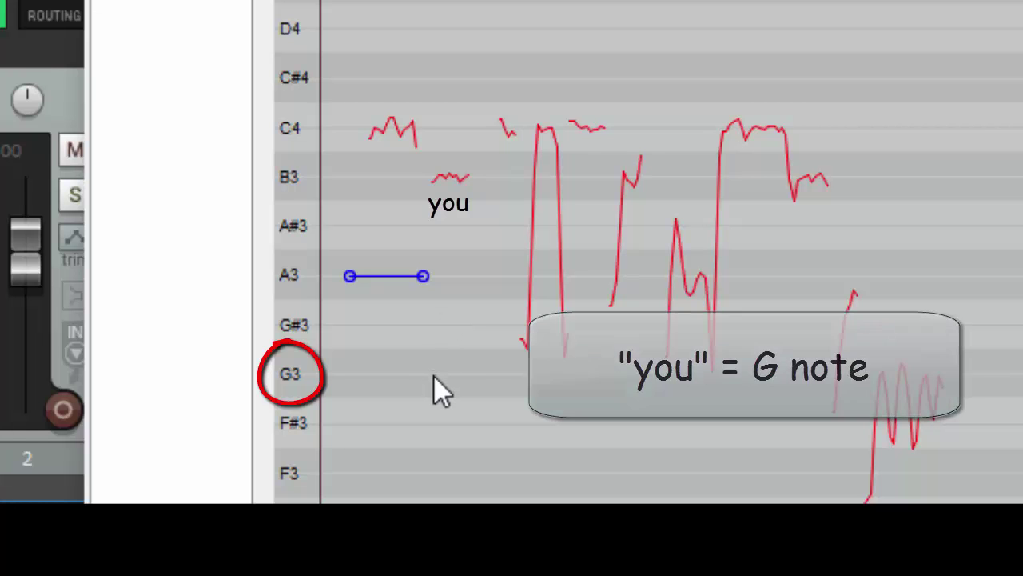
left_click_drag(433, 375, 499, 373)
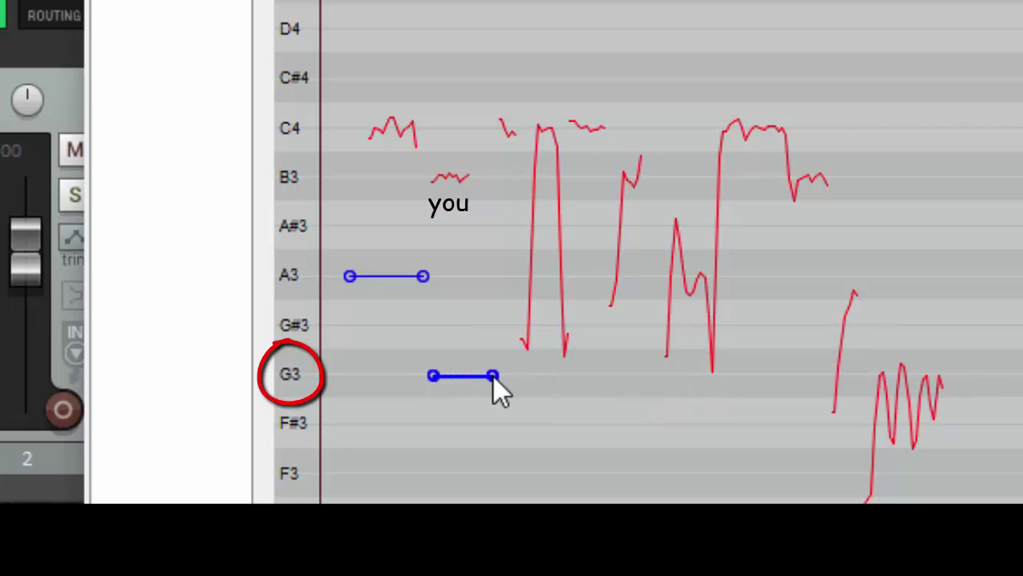
key("space")
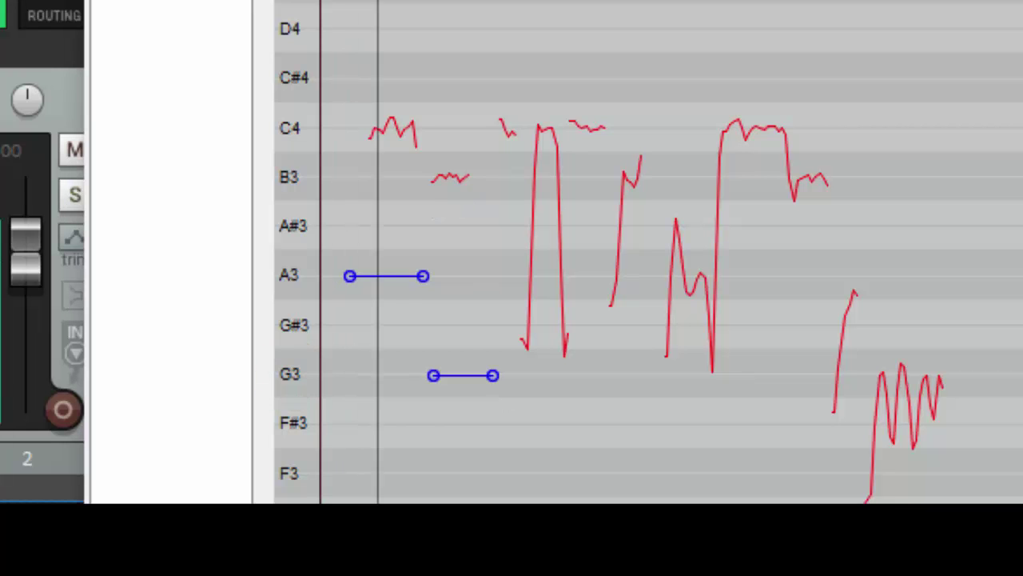
key("space")
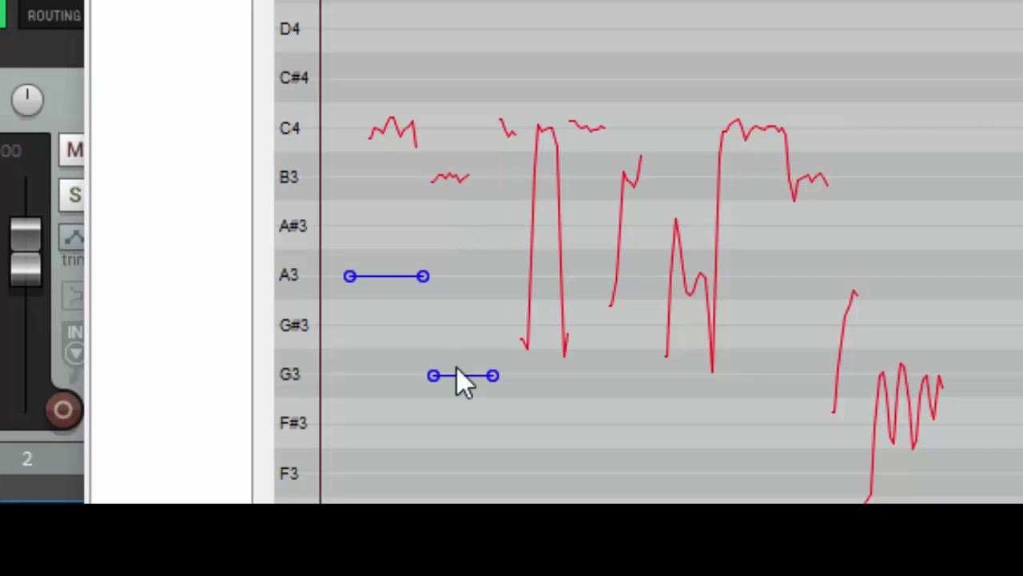
left_click_drag(451, 373, 450, 350)
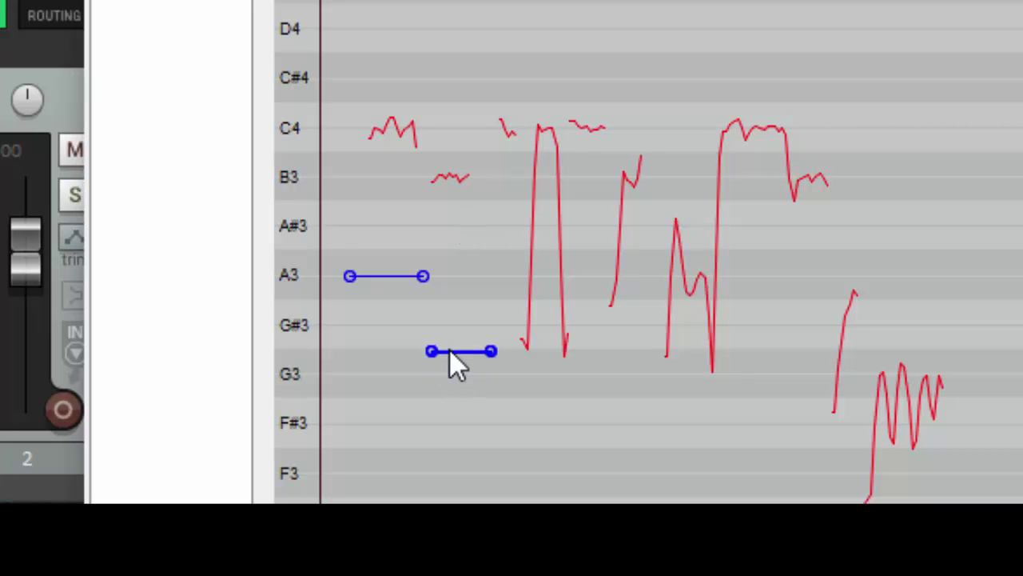
key("space")
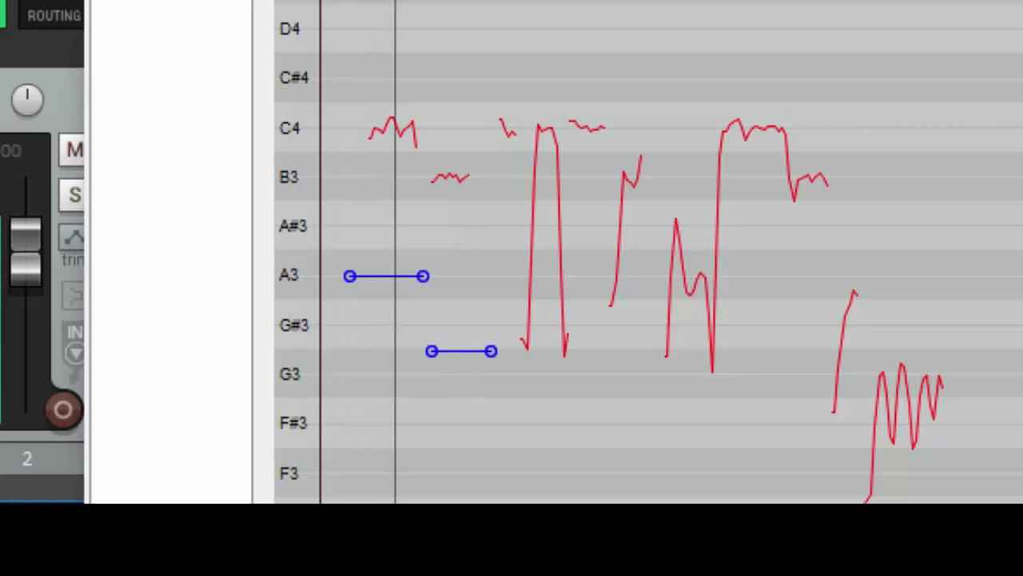
left_click_drag(458, 348, 453, 313)
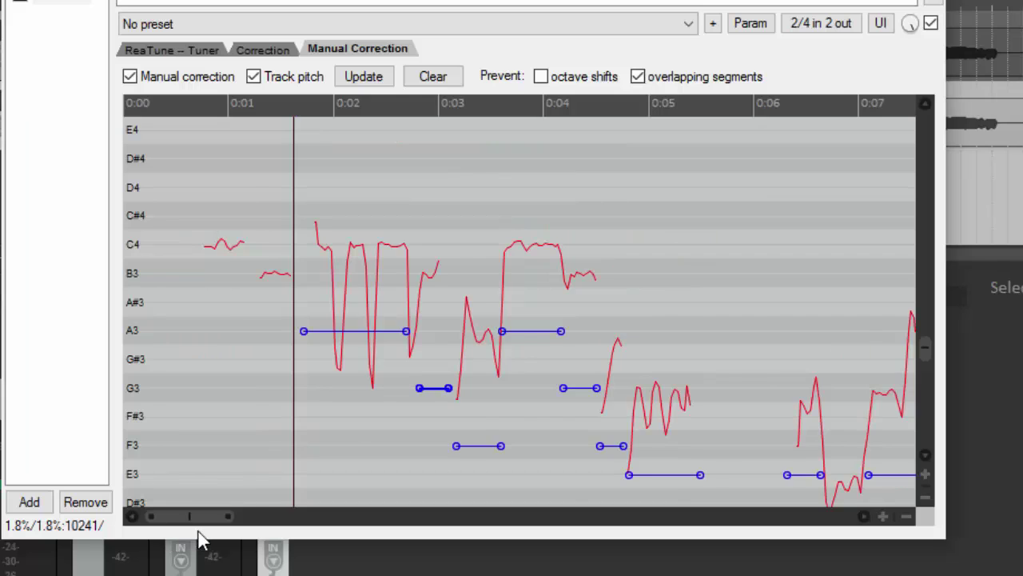
Scroll the ReaTune graph back to the beginning and play through the drawn harmony line
mouse_move(198, 532)
left_mouse_down()
mouse_move(271, 516)
mouse_move(401, 516)
mouse_move(214, 550)
mouse_move(229, 549)
left_mouse_up()
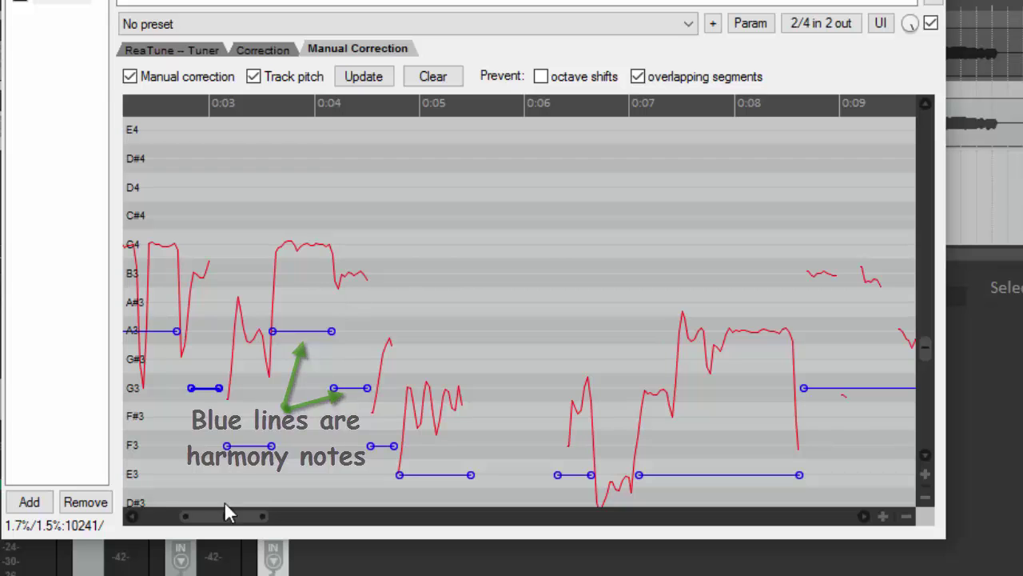
left_click_drag(228, 515, 194, 516)
left_click(294, 370)
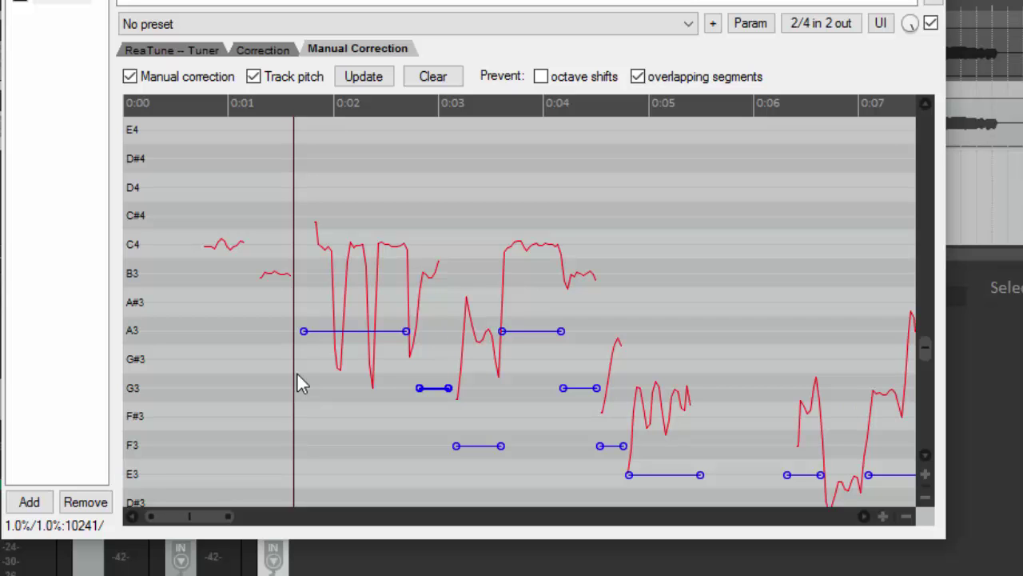
key("space")
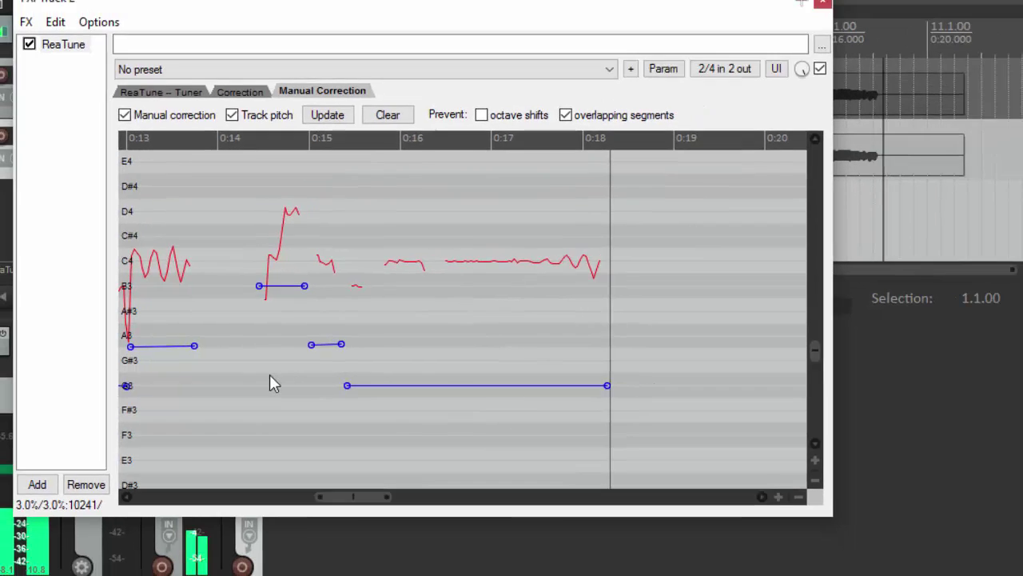
Stop playback, close ReaTune, add Track 3, mute track 2, and copy the melody item onto track 3
key("space")
key("Escape")
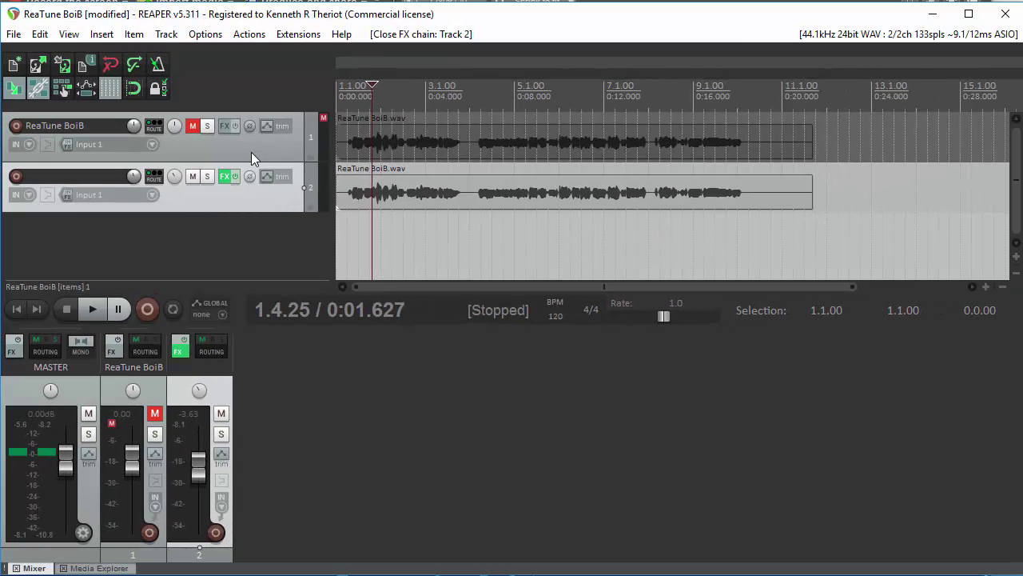
double_click(227, 232)
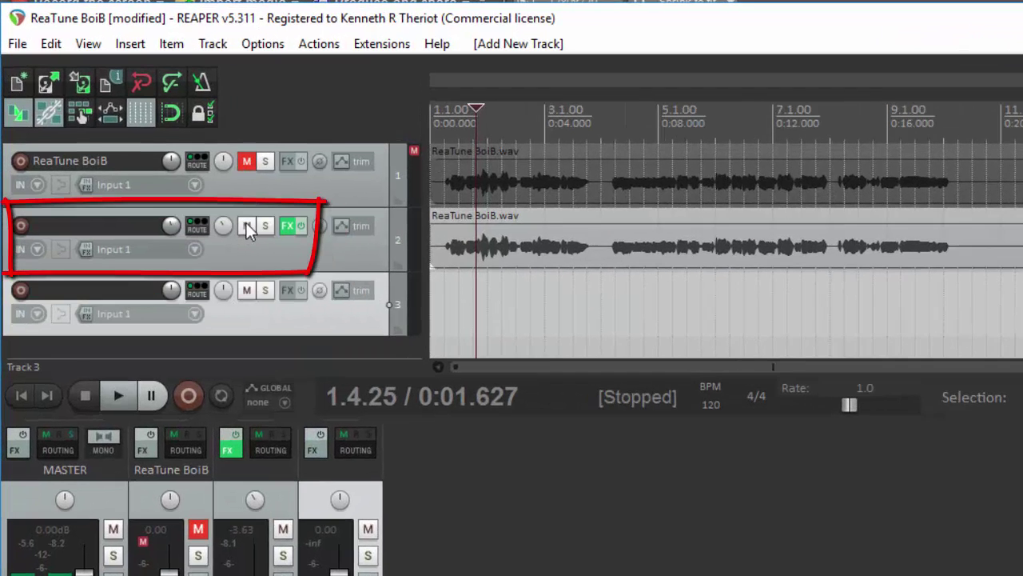
left_click(246, 225)
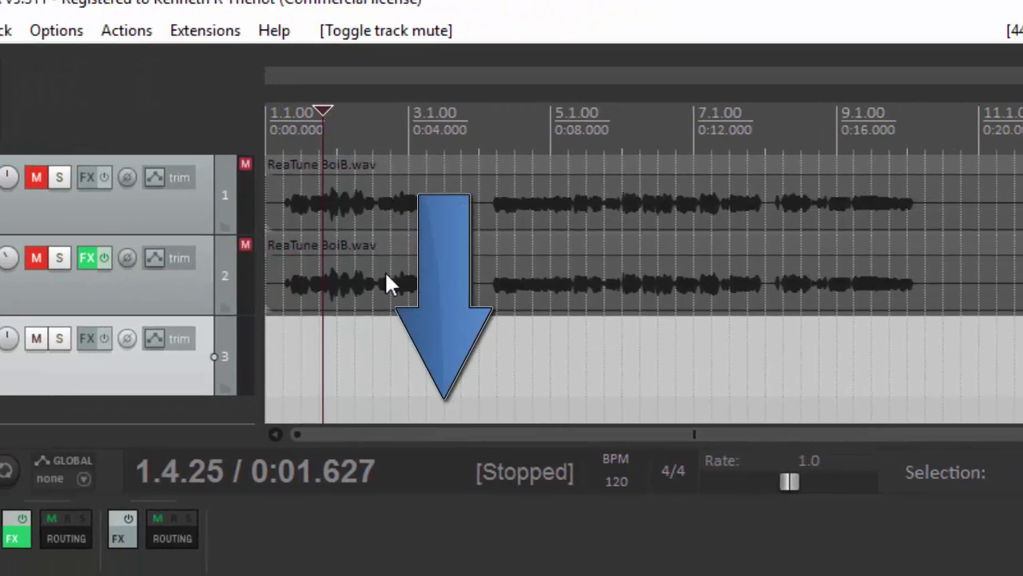
left_click(400, 211)
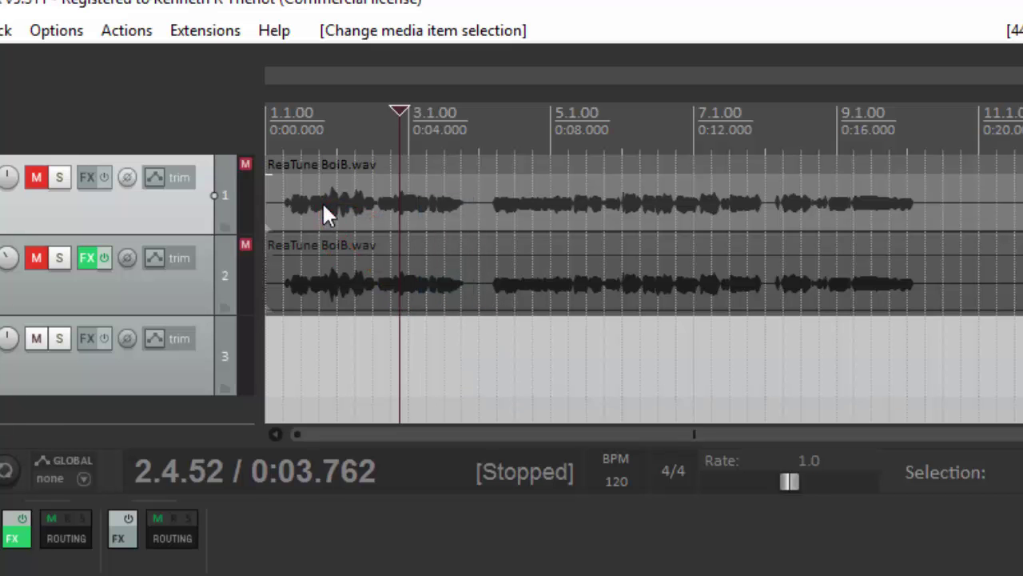
left_click_drag(324, 207, 302, 361)
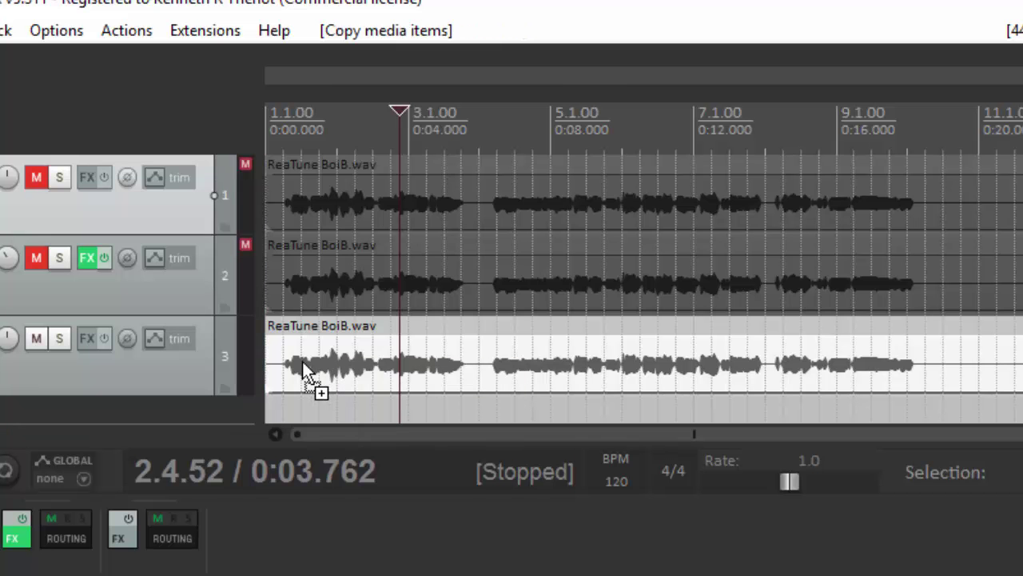
Add ReaTune to track 3 and set its correction attack time to 20 ms
left_click(87, 339)
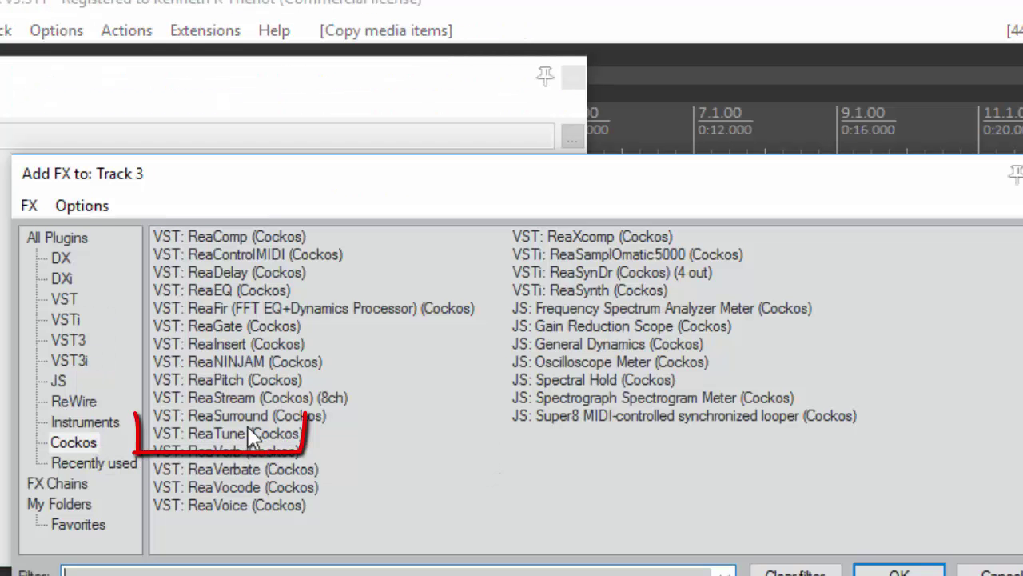
double_click(294, 431)
left_click(128, 180)
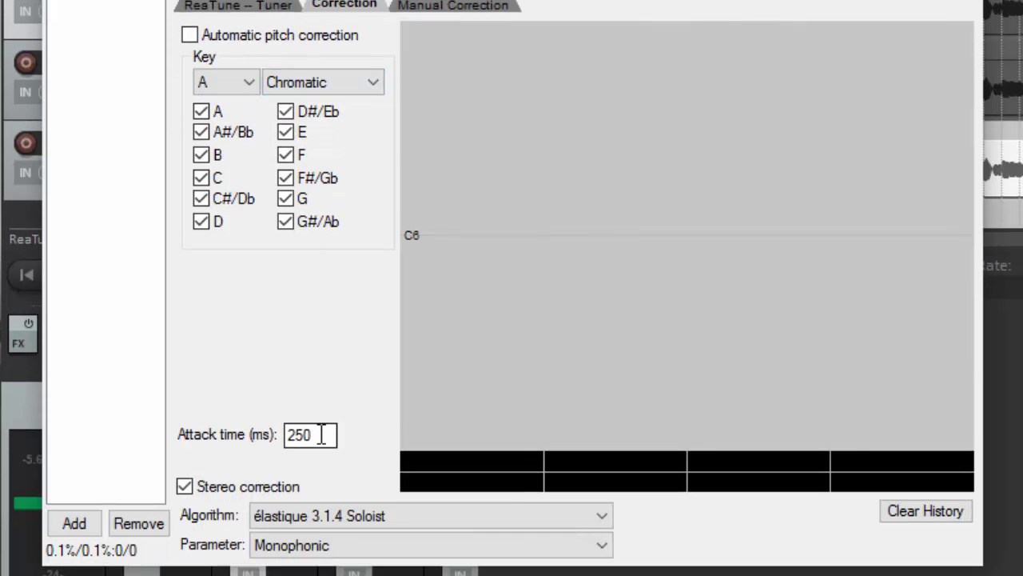
left_click_drag(320, 434, 268, 432)
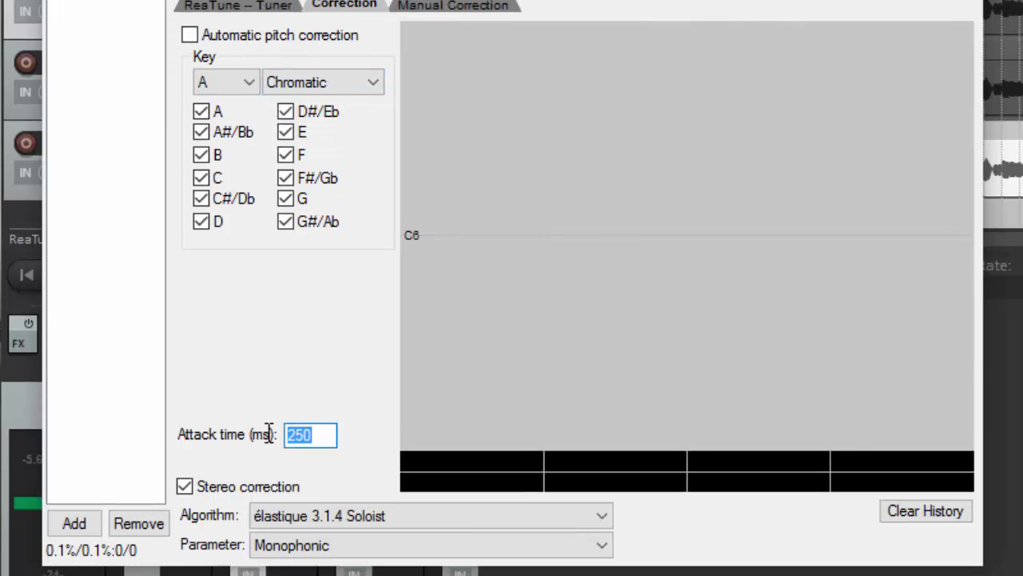
type("20")
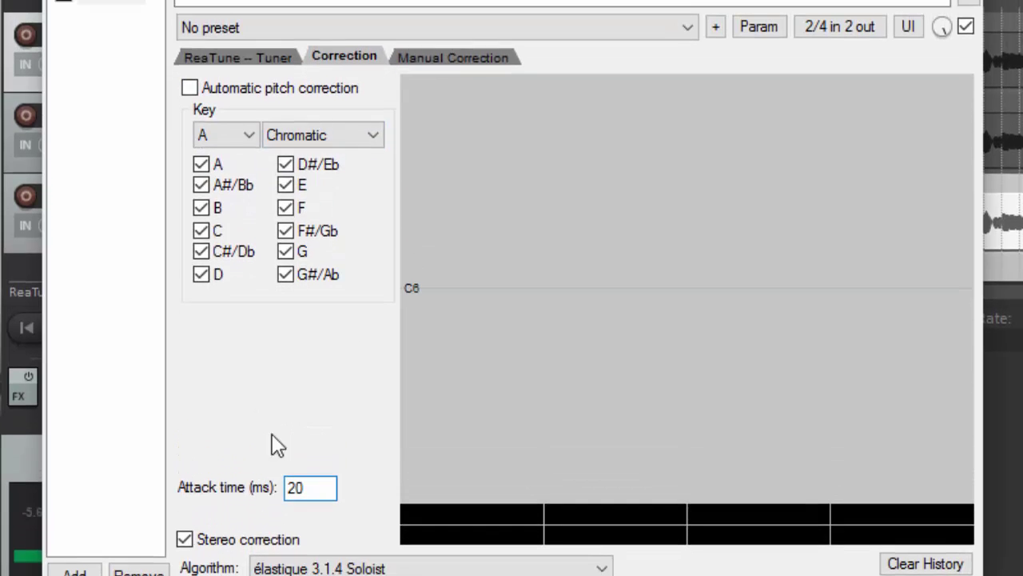
Trace track 3's pitch from the start, zoom to the first eight seconds, then enable manual correction without pitch tracking
left_click(506, 61)
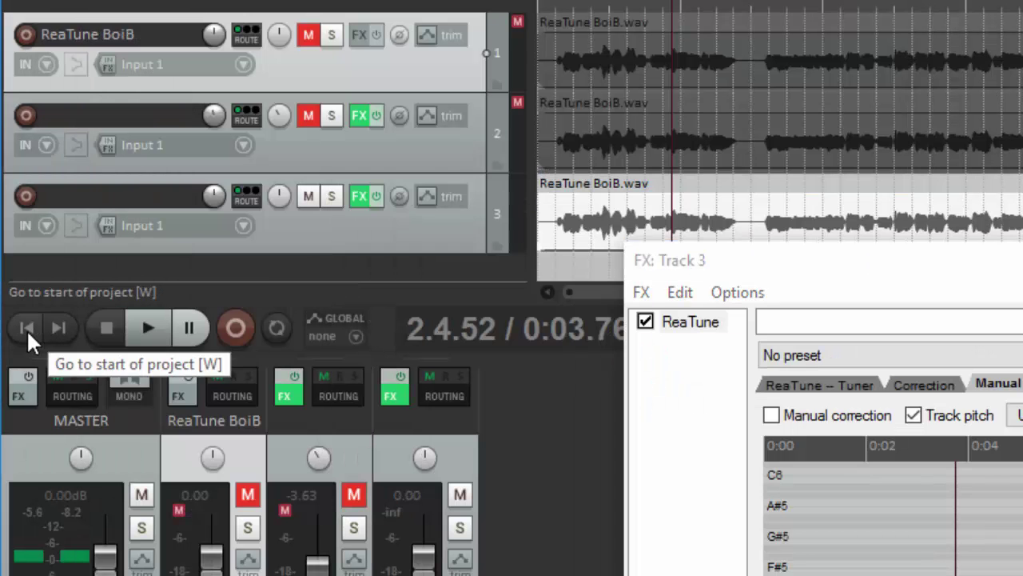
left_click(26, 328)
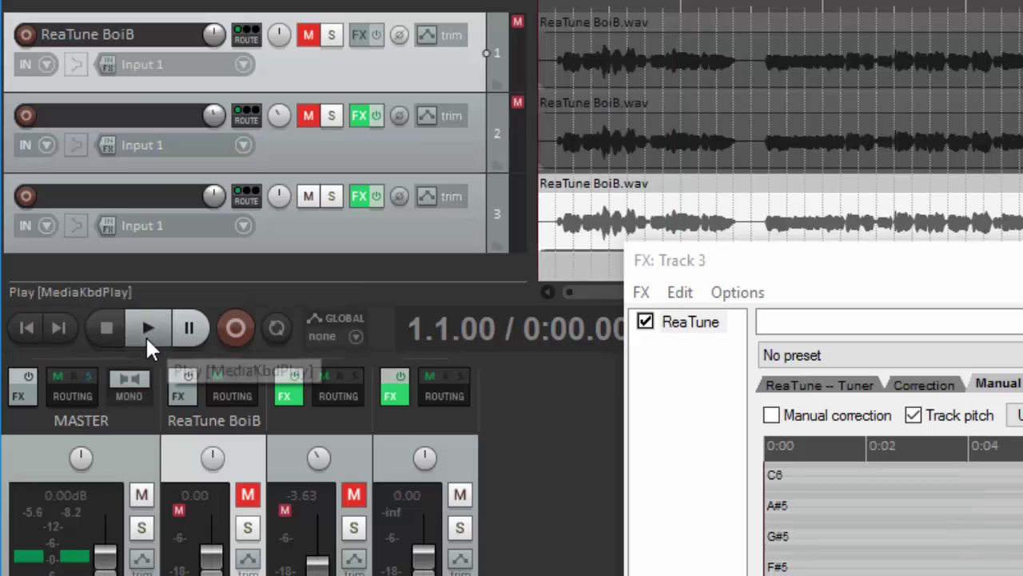
left_click(145, 335)
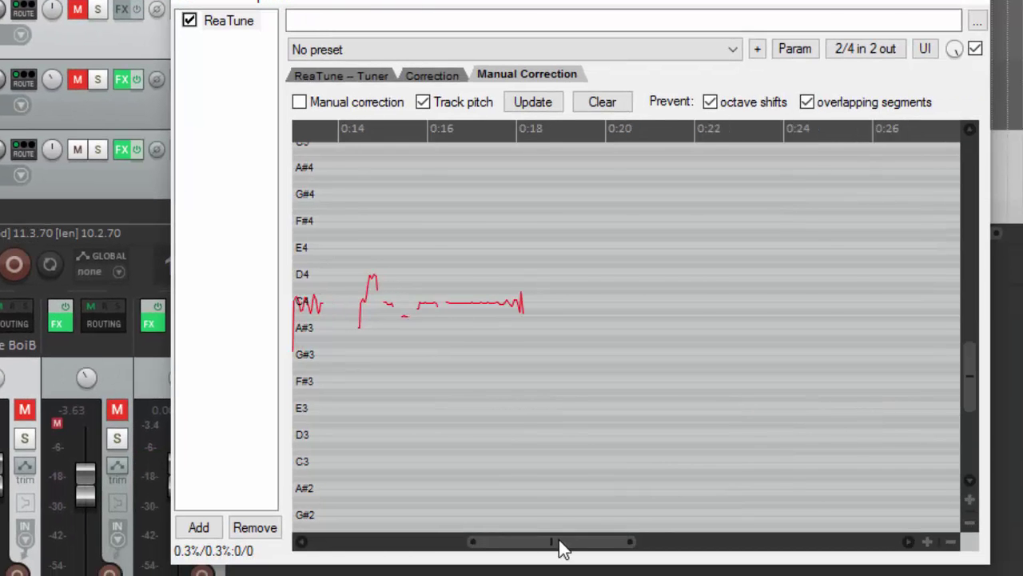
left_click_drag(559, 540, 400, 552)
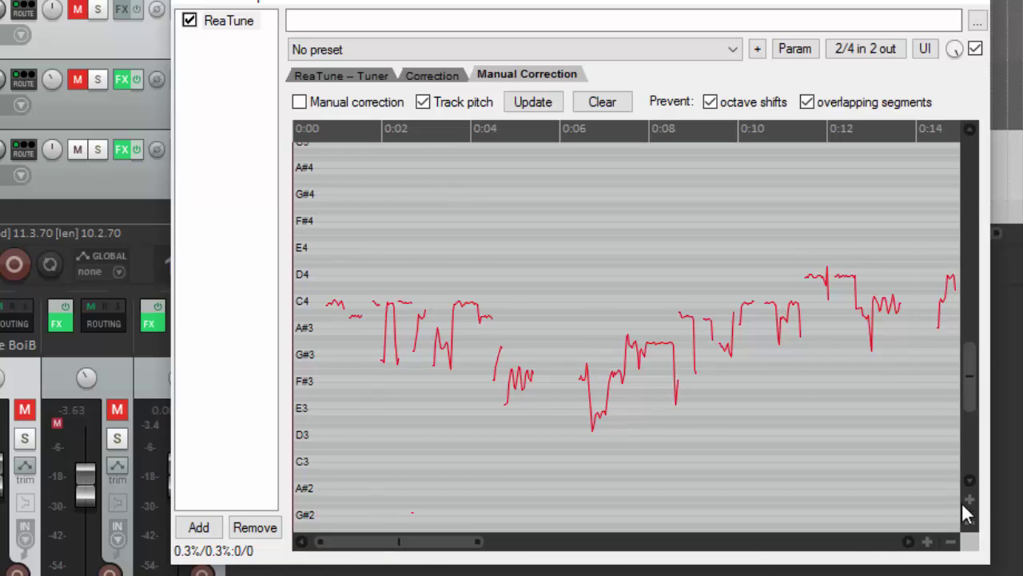
left_click(969, 500)
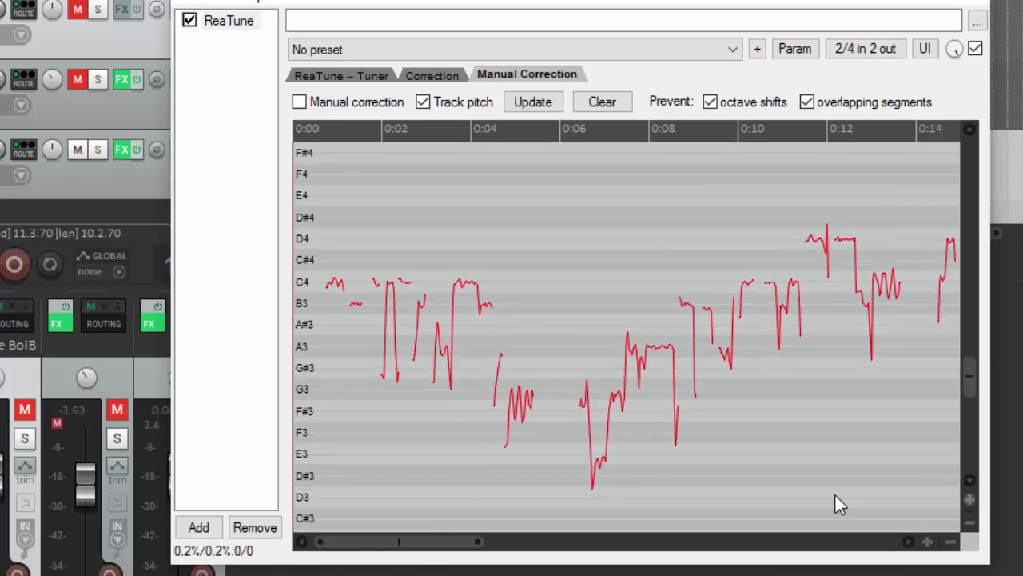
left_click(927, 544)
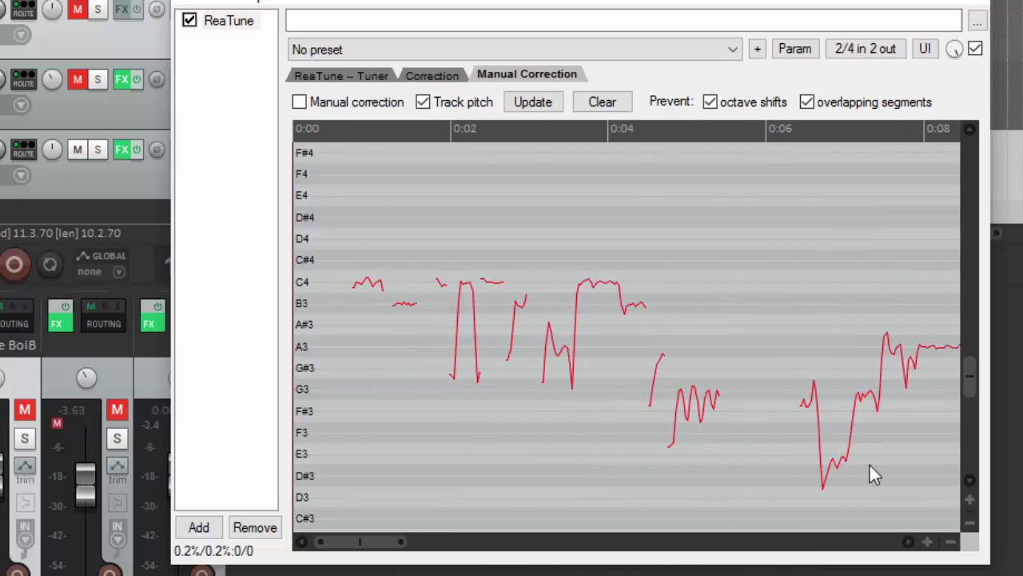
left_click(300, 102)
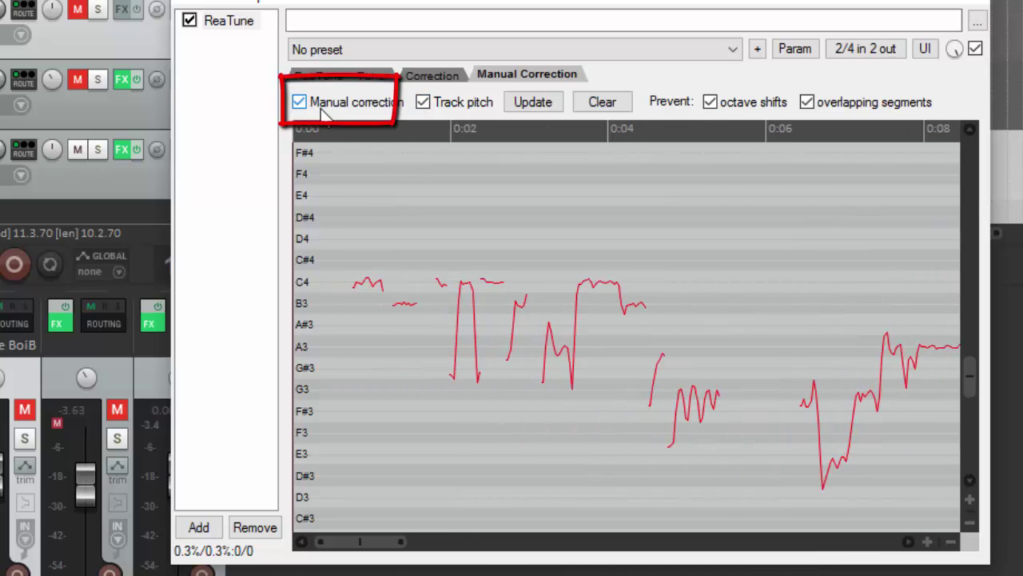
left_click(425, 104)
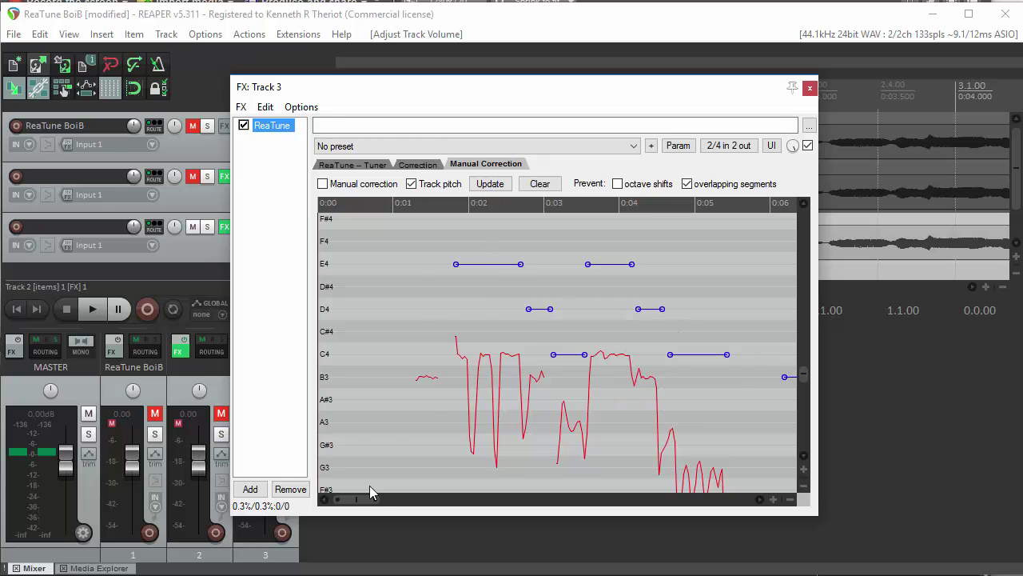
Close track 3's ReaTune window and unmute tracks 2 and 1 so all three vocals sound
left_click_drag(366, 500, 349, 515)
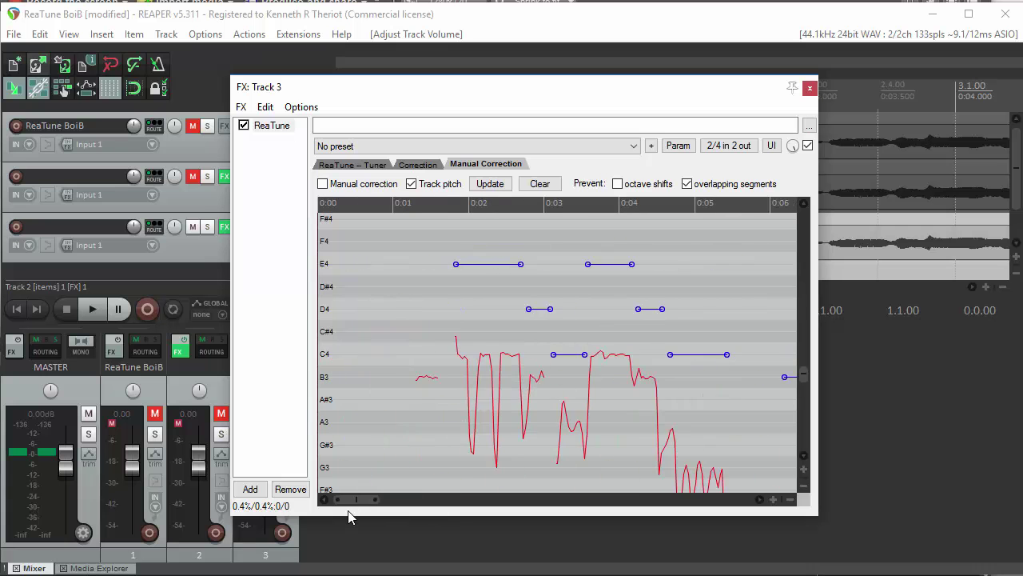
left_click(810, 87)
left_click(192, 176)
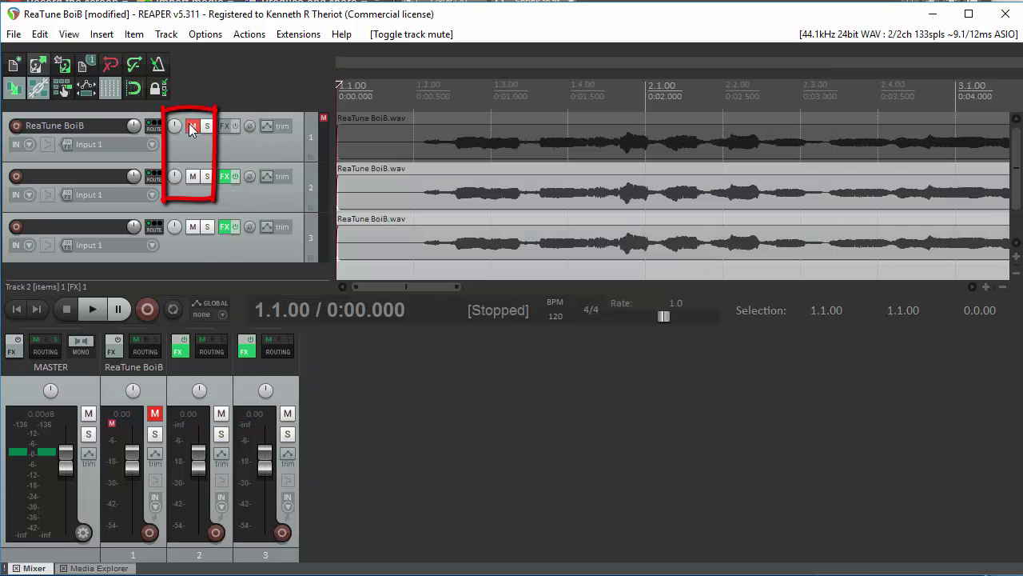
left_click(195, 127)
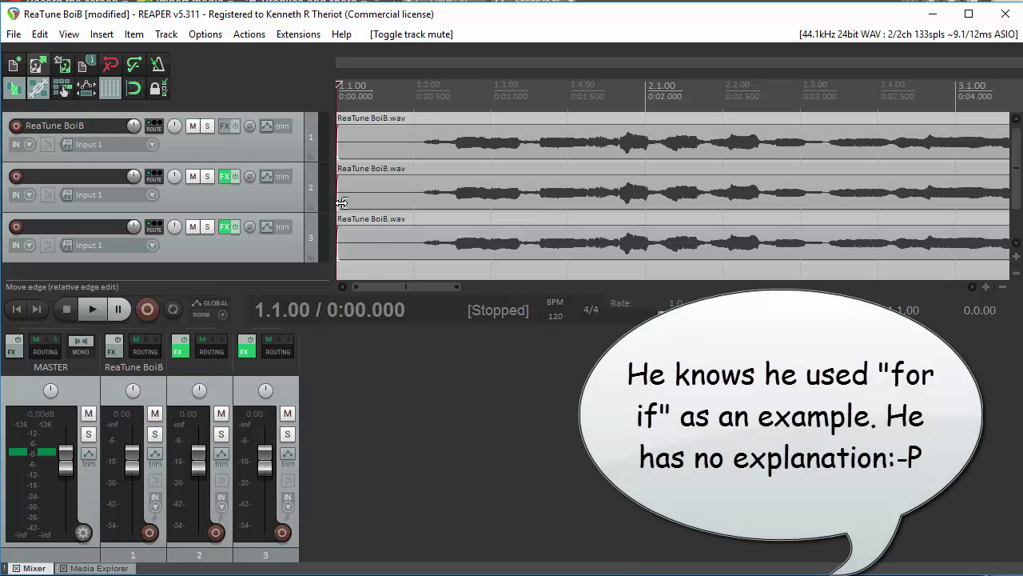
Trim the starts of the track 2 and 3 items to about 0:01.7, then play all three tracks
left_click_drag(341, 208, 610, 202)
left_click_drag(339, 251, 610, 265)
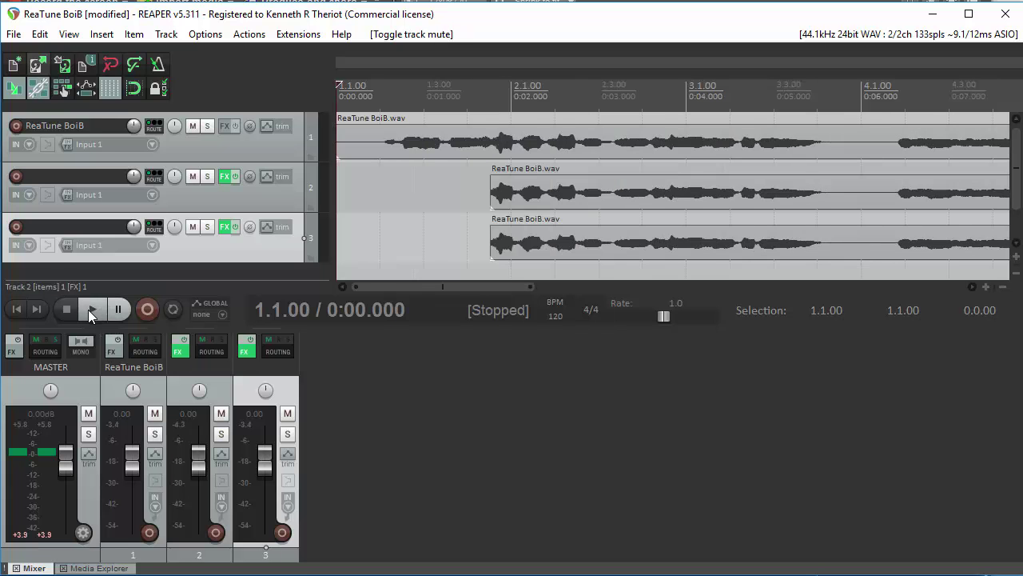
left_click(91, 309)
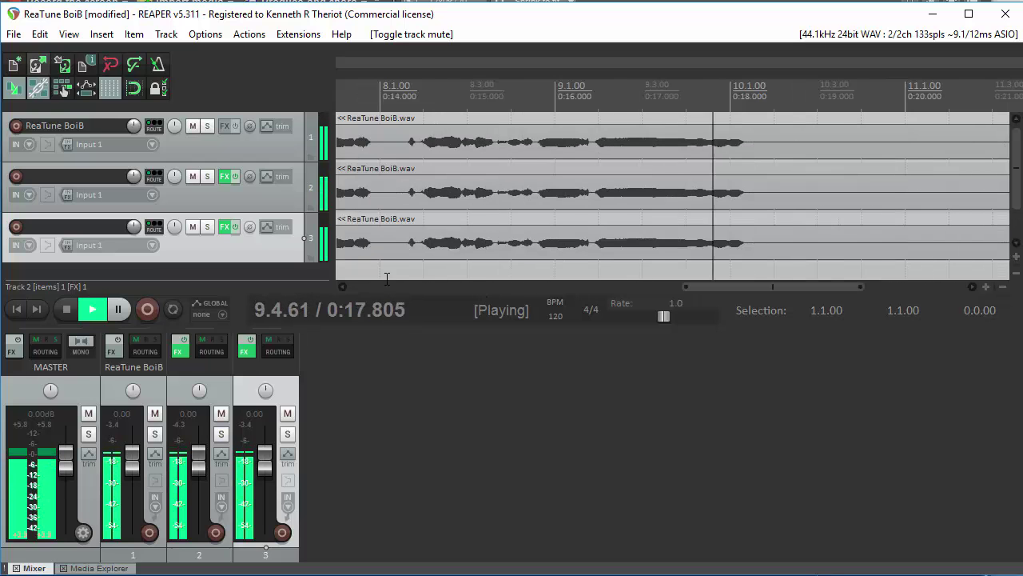
Stop playback and lower tracks 2 and 3 to about -3.24 and -3.43 dB
key("space")
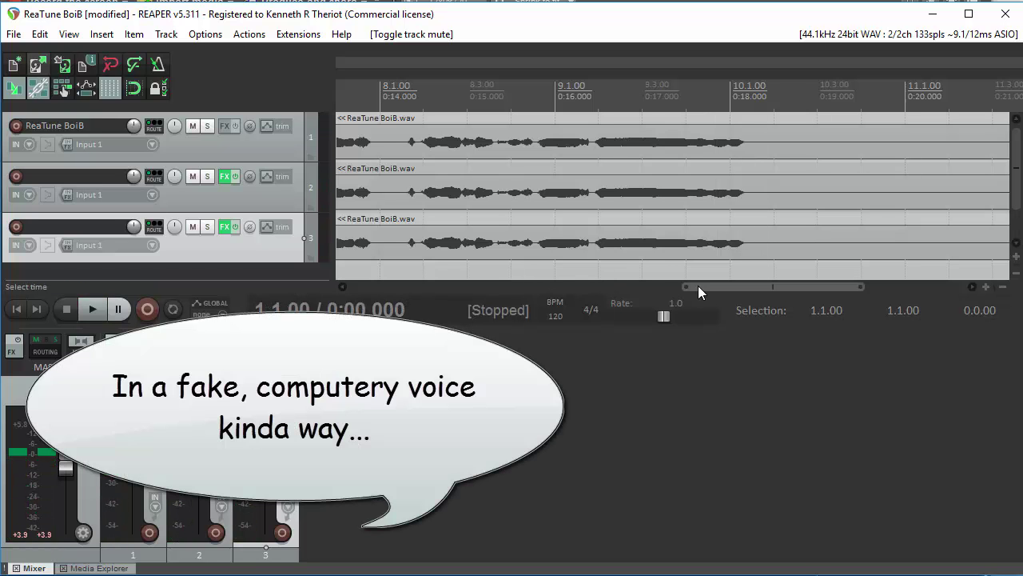
left_click_drag(688, 286, 436, 289)
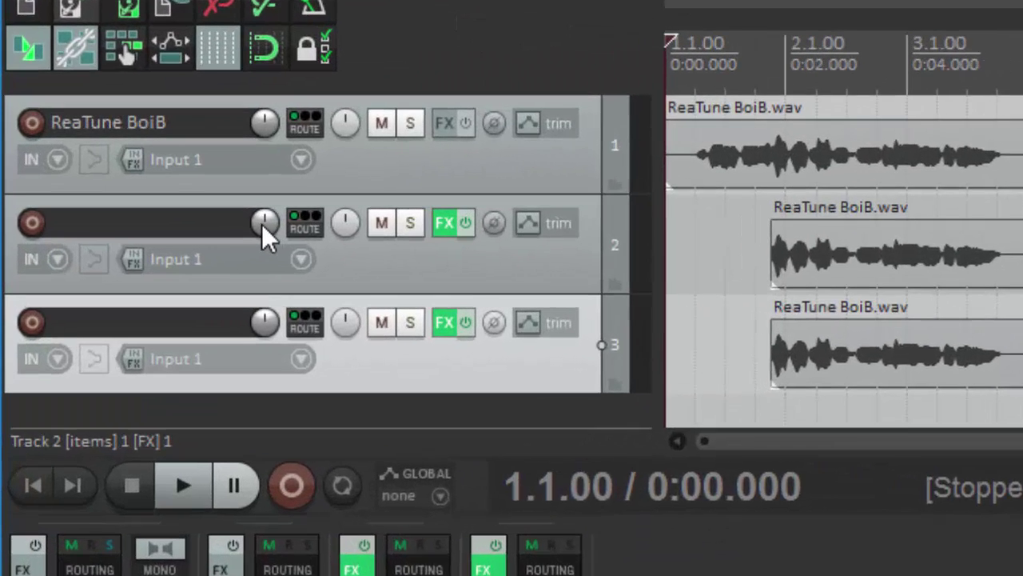
mouse_move(133, 177)
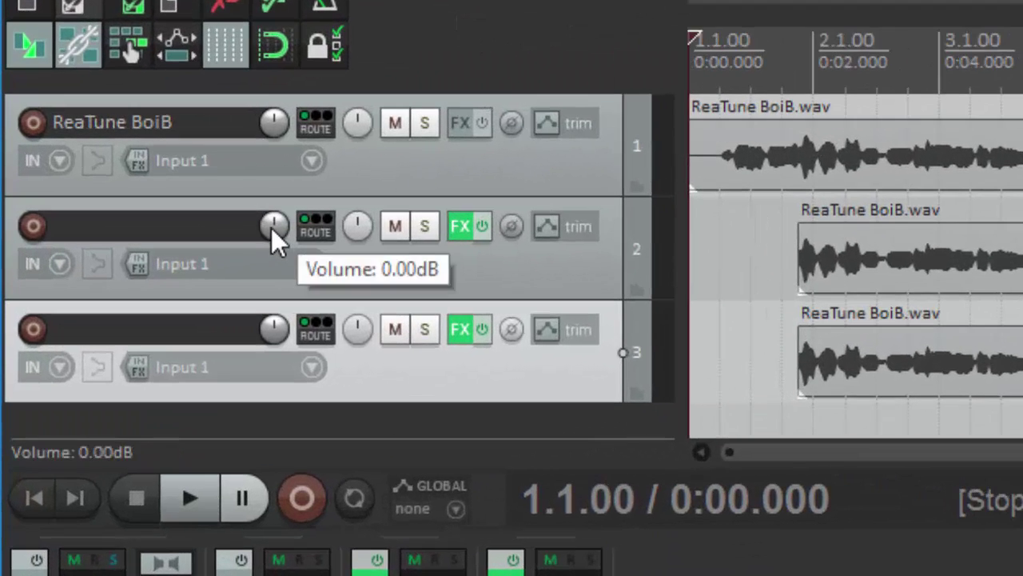
left_click_drag(271, 222, 261, 223)
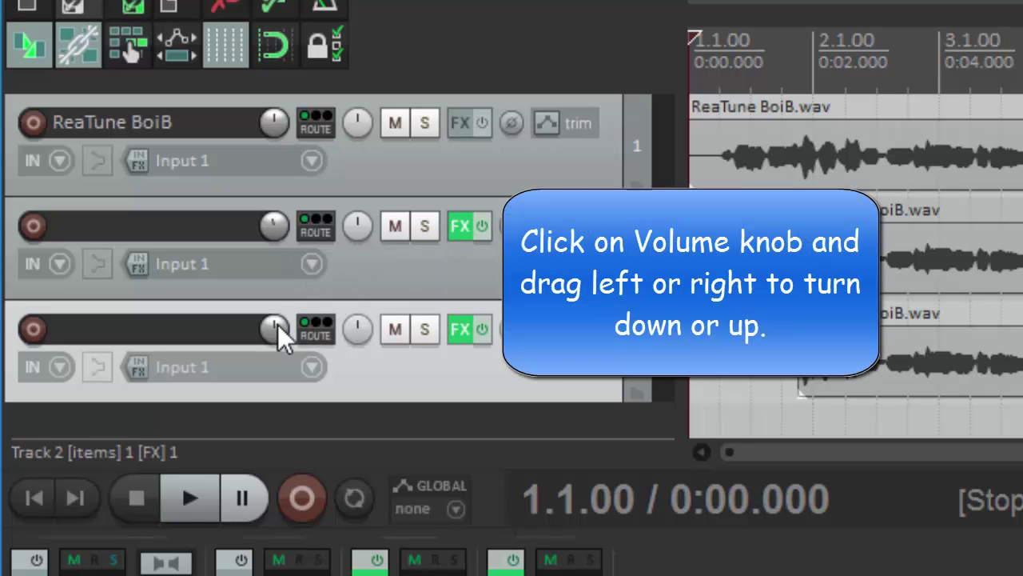
left_click_drag(274, 329, 264, 330)
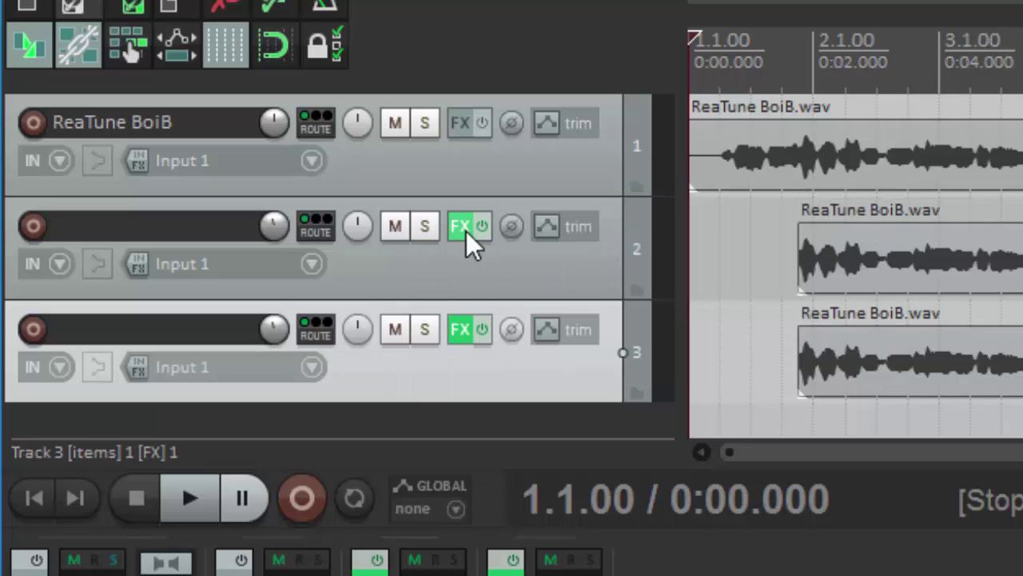
Pan track 2 to 60% left and track 3 to about 60% right
left_click_drag(360, 228, 355, 227)
left_click_drag(358, 323, 359, 294)
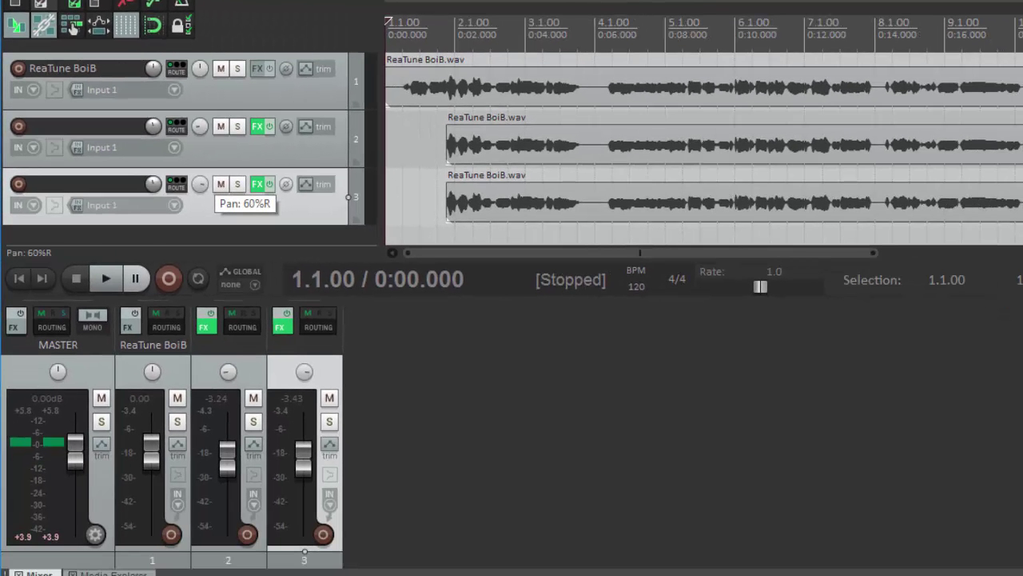
left_click_drag(200, 184, 200, 184)
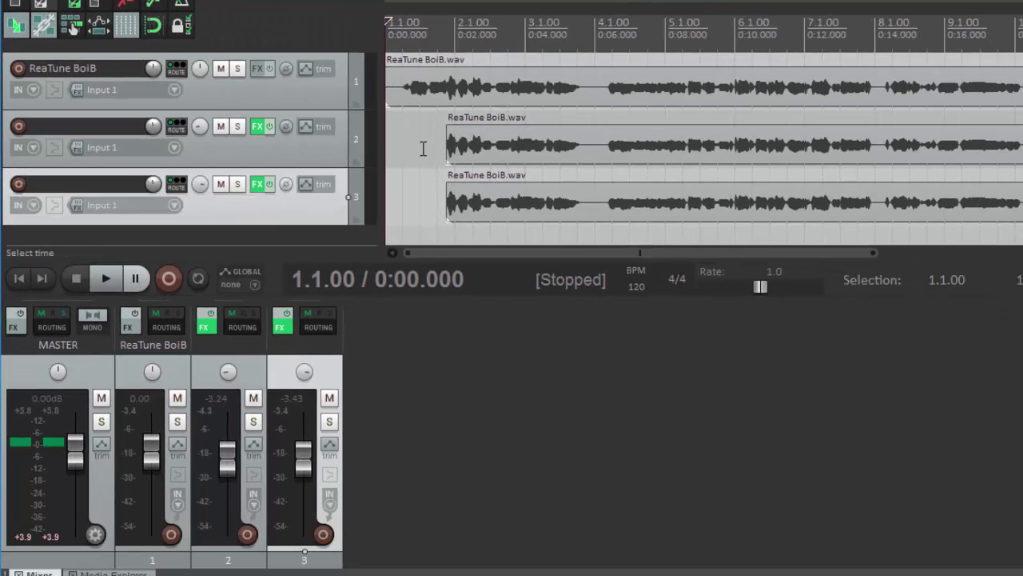
left_click(410, 163)
key("space")
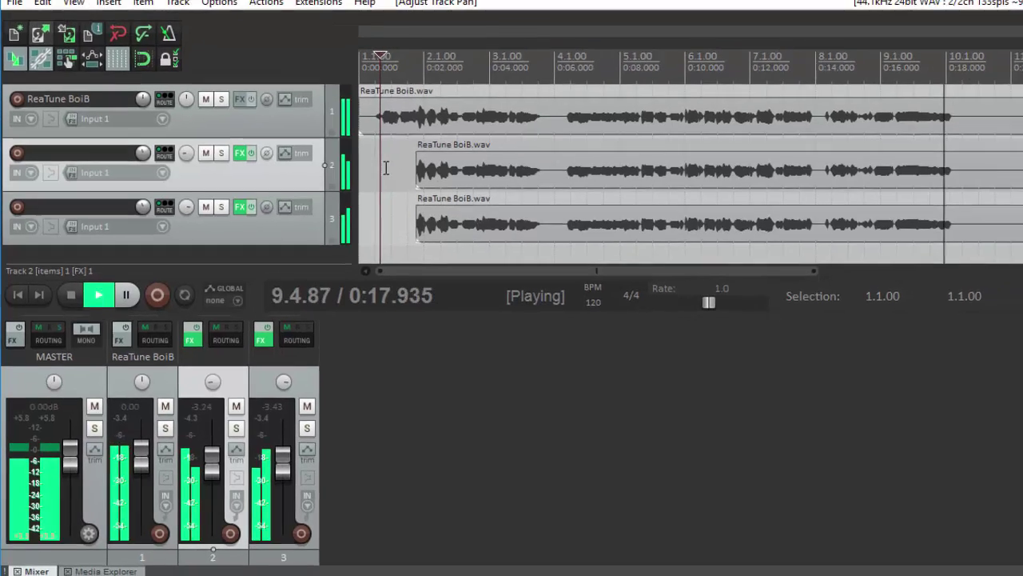
key("space")
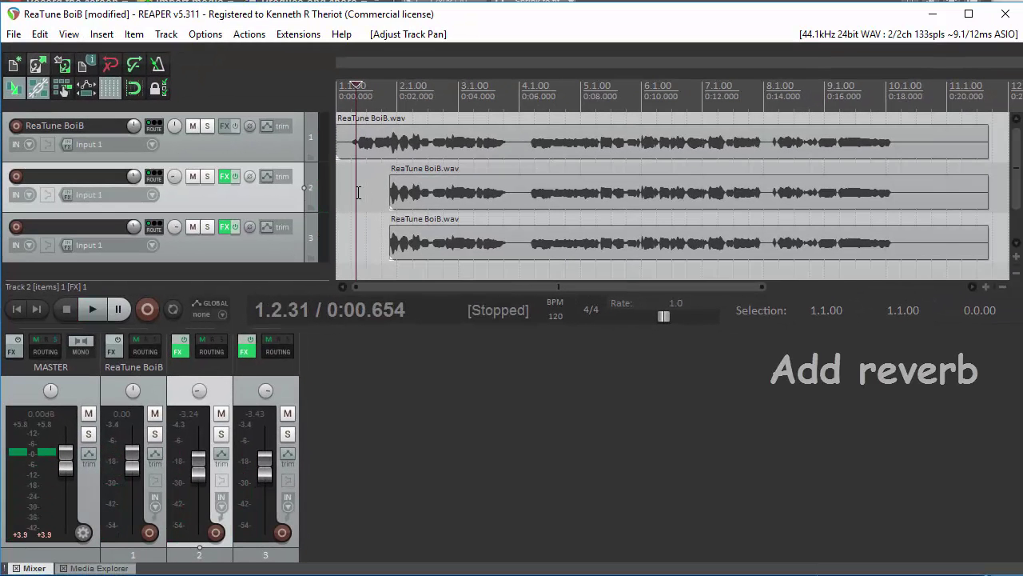